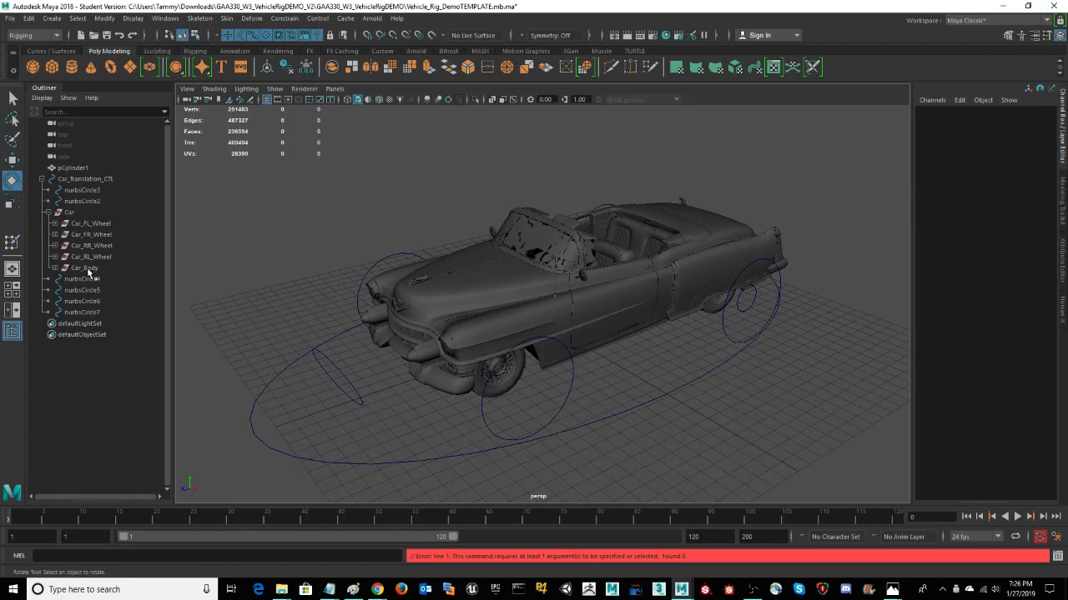
Step: Select Car_Body and the four wheel groups one at a time to check which geometry each contains, viewing from beneath and the side
{"action": "left_click", "coordinate": [86, 268]}
{"action": "left_click", "coordinate": [97, 257]}
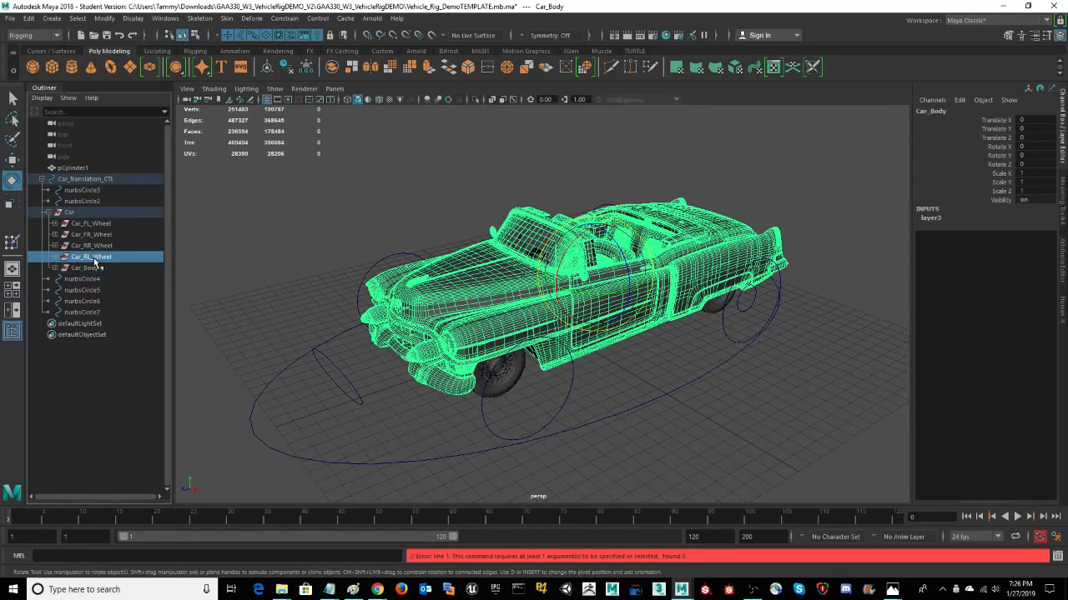
{"action": "left_click", "coordinate": [98, 247]}
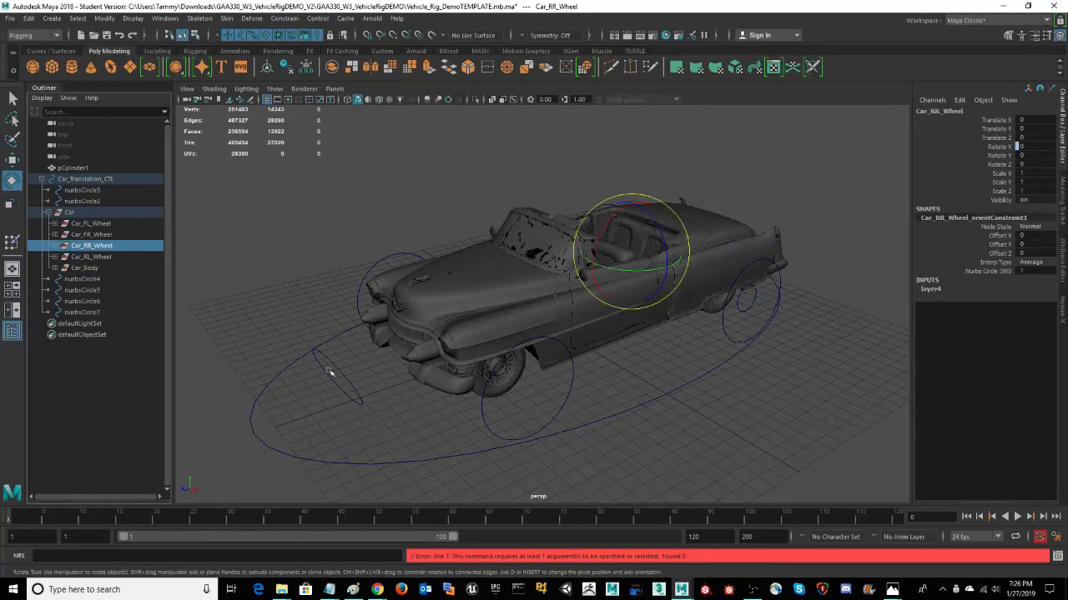
{"action": "left_click_drag", "start_coordinate": [645, 469], "coordinate": [648, 412], "text": "alt"}
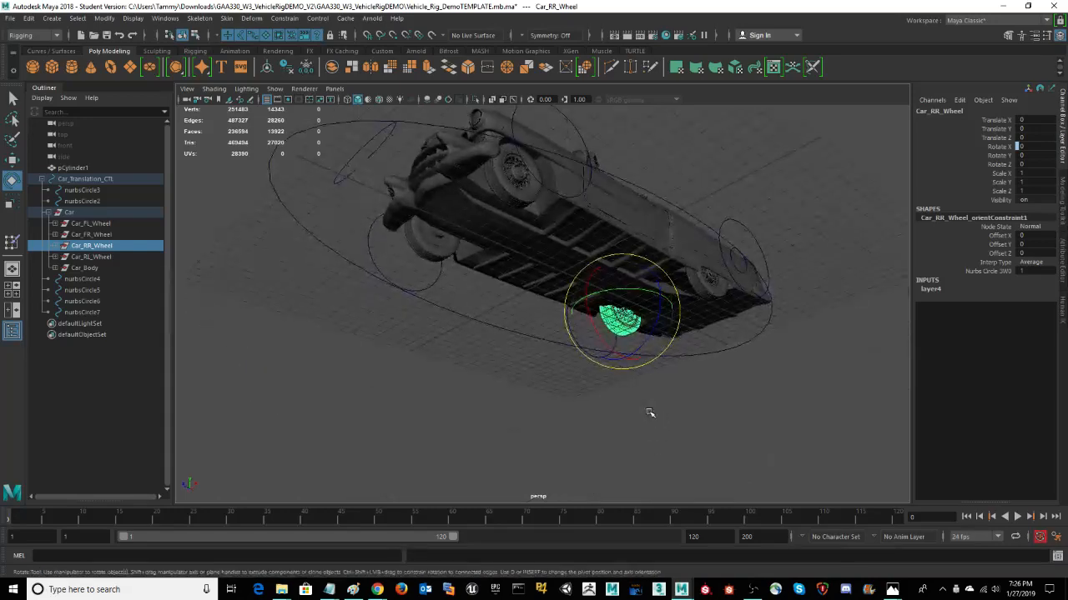
{"action": "left_click", "coordinate": [105, 235]}
{"action": "left_click", "coordinate": [102, 224]}
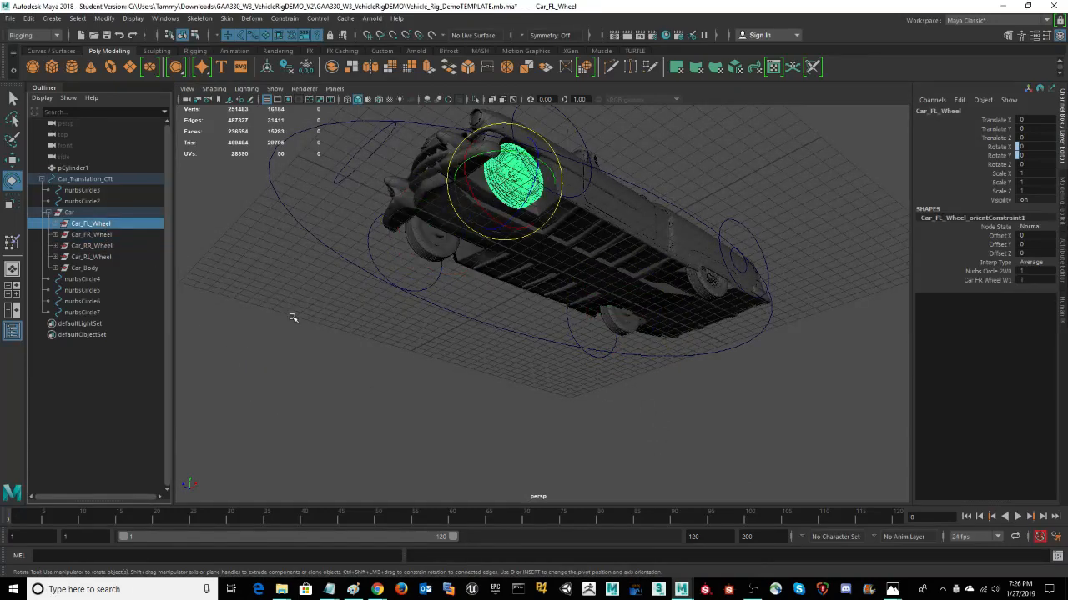
{"action": "left_click_drag", "start_coordinate": [292, 318], "coordinate": [307, 422], "text": "alt"}
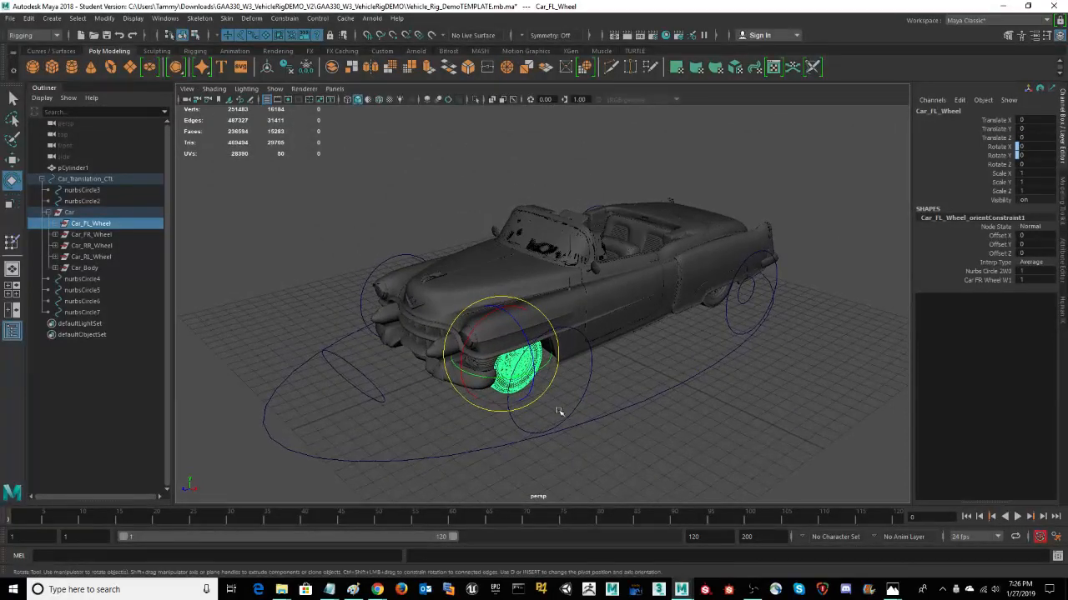
{"action": "left_click_drag", "start_coordinate": [692, 434], "coordinate": [679, 424], "text": "alt"}
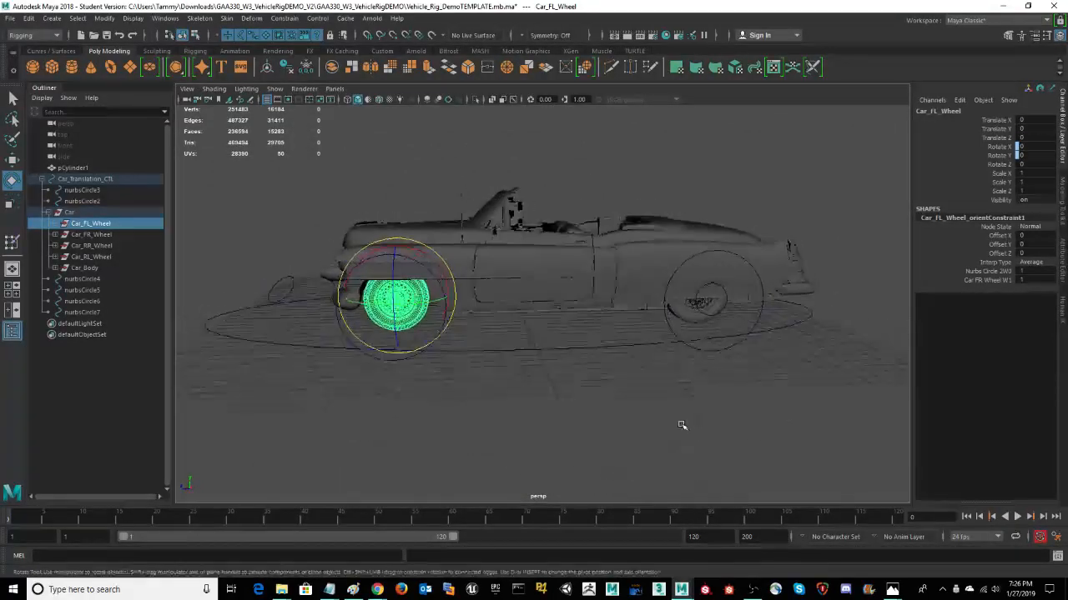
Step: Select the whole Car group, inspect the meshes inside Car_FL_Wheel, and collapse the Car hierarchy
{"action": "left_click", "coordinate": [69, 213]}
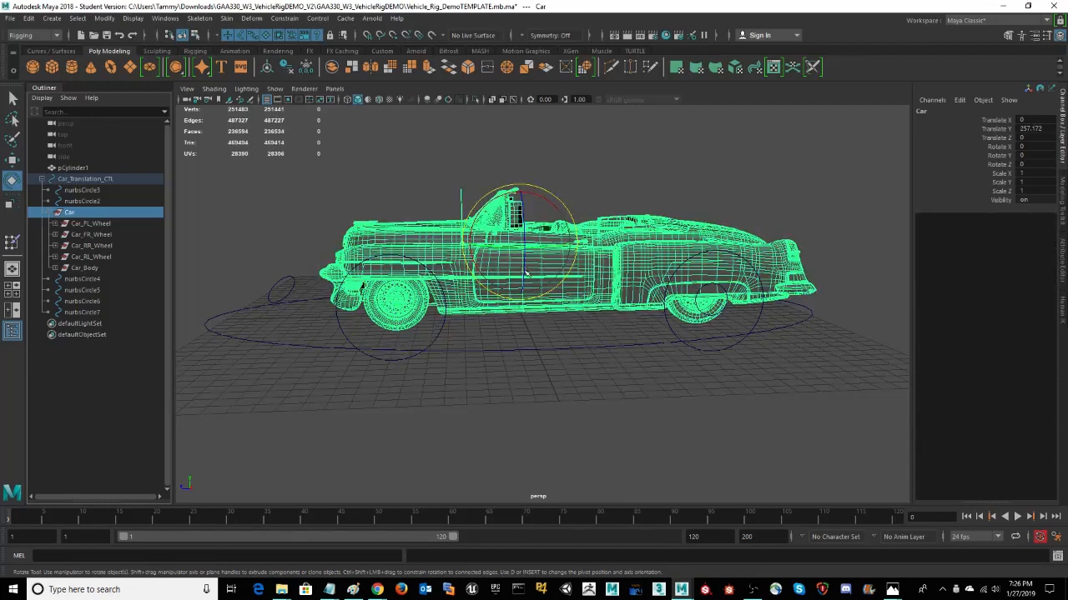
{"action": "left_click", "coordinate": [55, 223]}
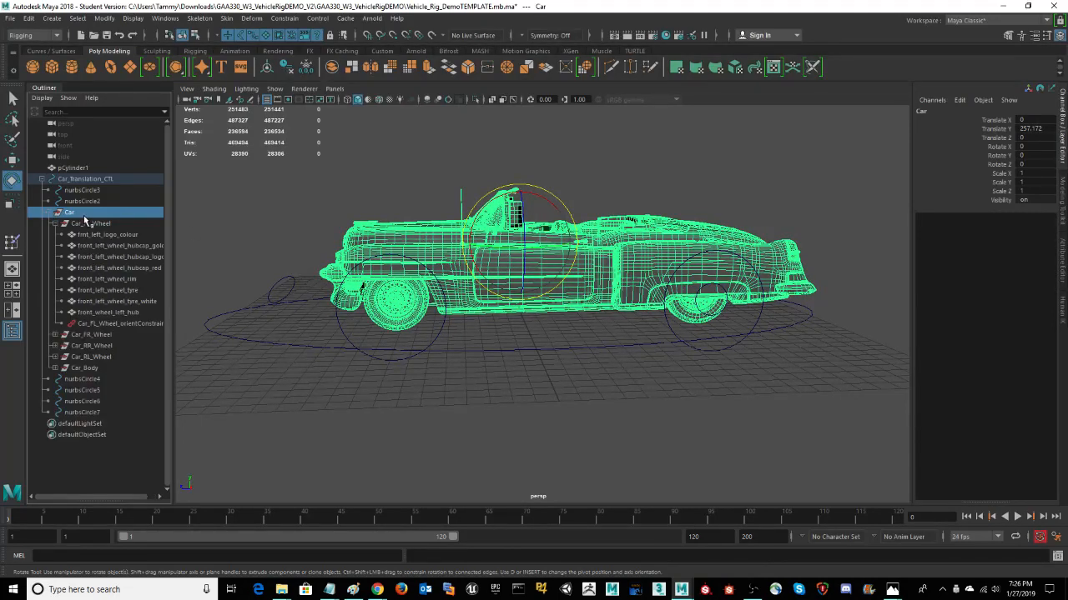
{"action": "left_click", "coordinate": [55, 225]}
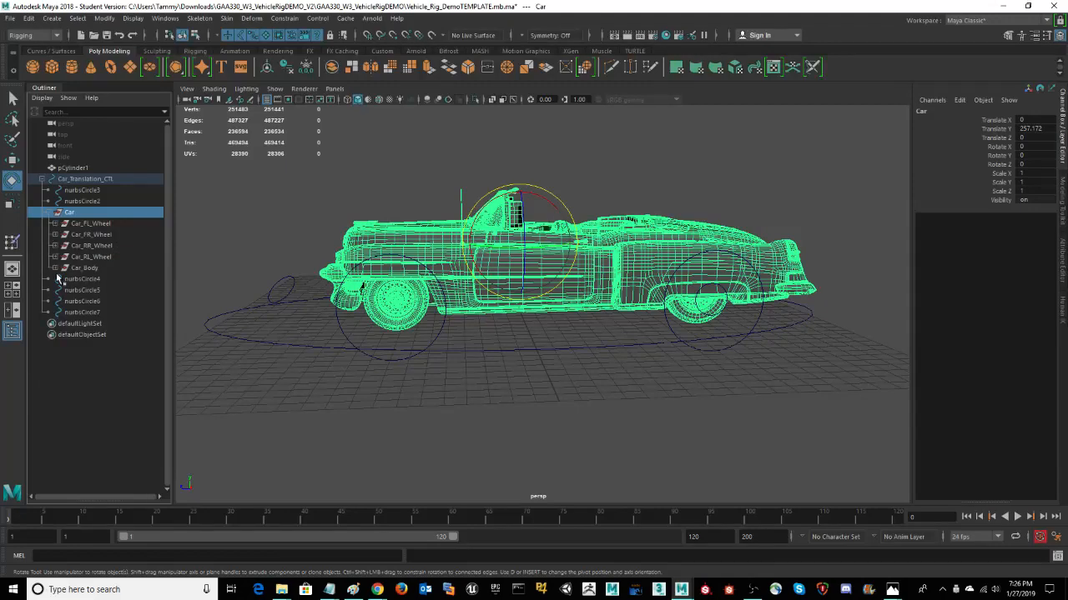
{"action": "left_click", "coordinate": [52, 214]}
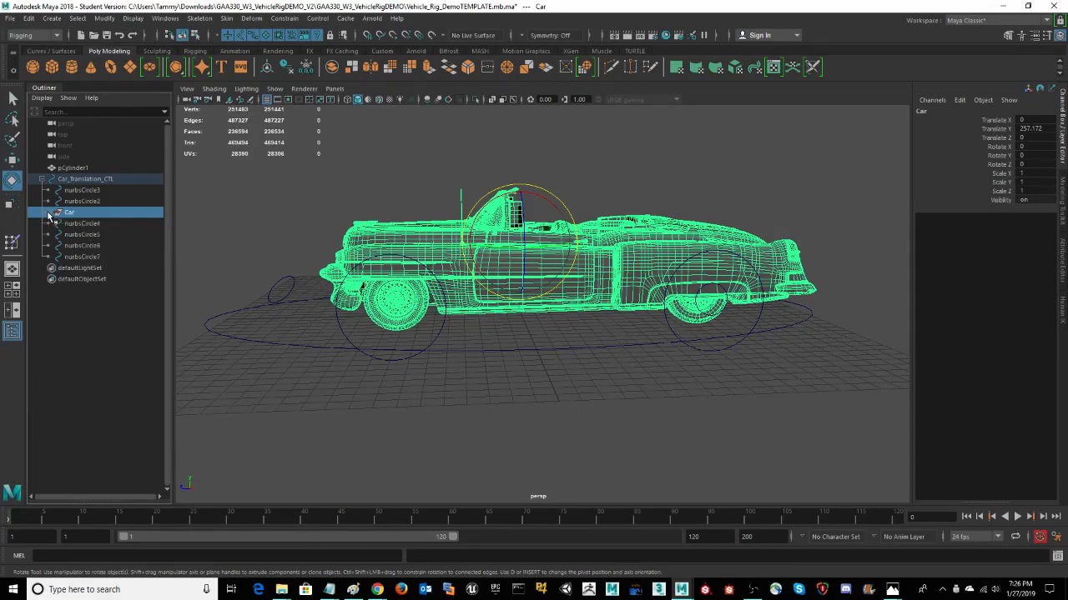
Step: Examine the car and its surrounding control curves from several angles, checking the left door body as a separate mesh
{"action": "left_click_drag", "start_coordinate": [584, 430], "coordinate": [625, 428], "text": "alt"}
{"action": "left_click", "coordinate": [723, 434]}
{"action": "left_click_drag", "start_coordinate": [744, 430], "coordinate": [689, 424], "text": "alt"}
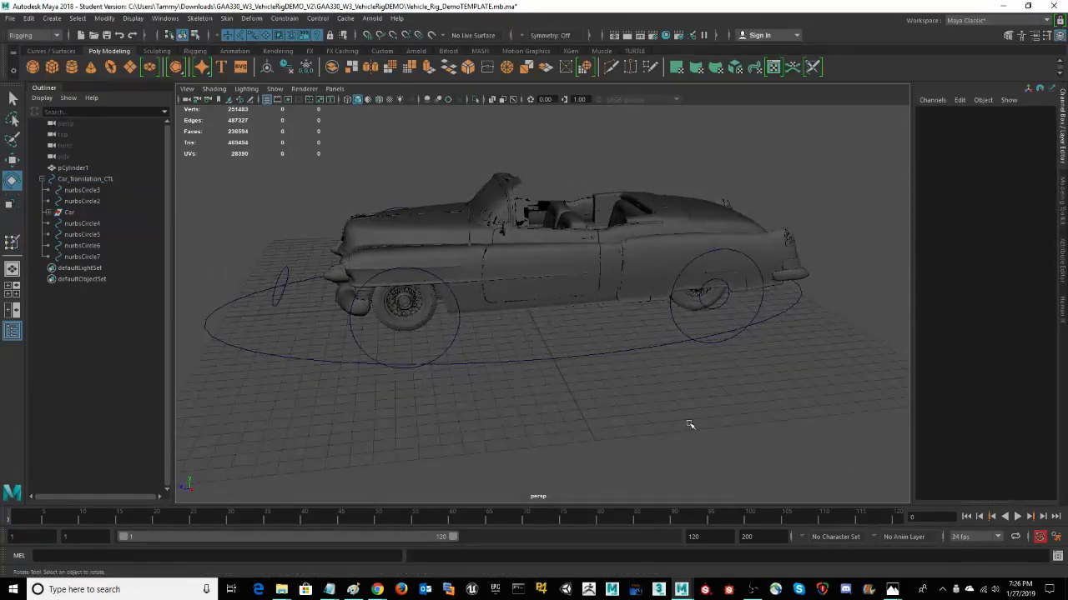
{"action": "left_click_drag", "start_coordinate": [618, 408], "coordinate": [616, 410], "text": "alt"}
{"action": "middle_click_drag", "start_coordinate": [615, 410], "coordinate": [624, 409], "text": "alt"}
{"action": "mouse_move", "coordinate": [623, 410]}
{"action": "left_mouse_down", "text": "alt"}
{"action": "mouse_move", "coordinate": [612, 417]}
{"action": "mouse_move", "coordinate": [622, 422]}
{"action": "left_mouse_up", "text": "alt"}
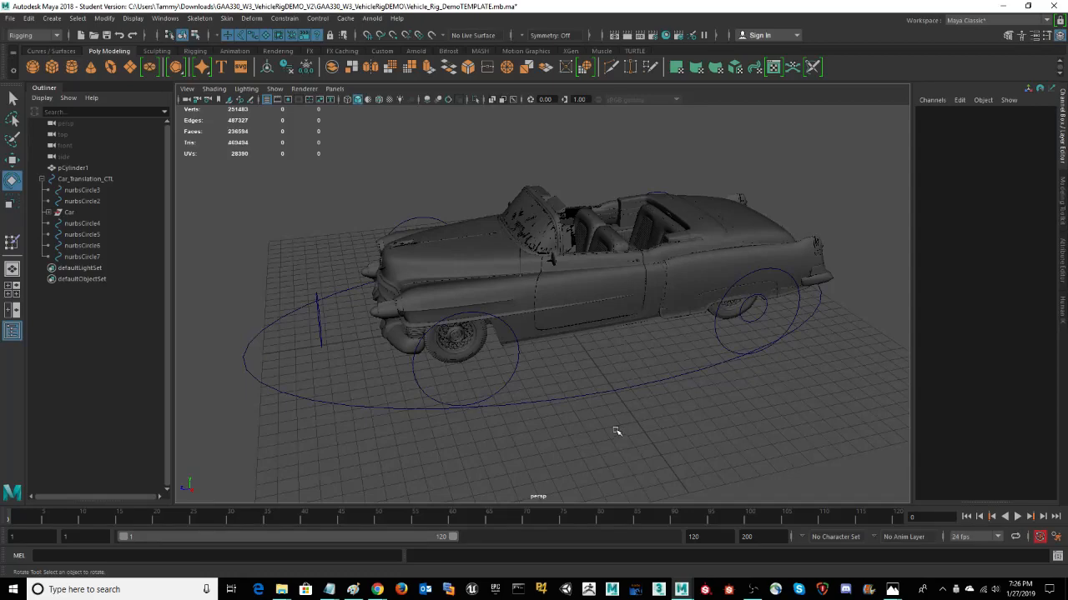
{"action": "left_click_drag", "start_coordinate": [588, 431], "coordinate": [602, 409], "text": "alt"}
{"action": "left_click", "coordinate": [590, 311]}
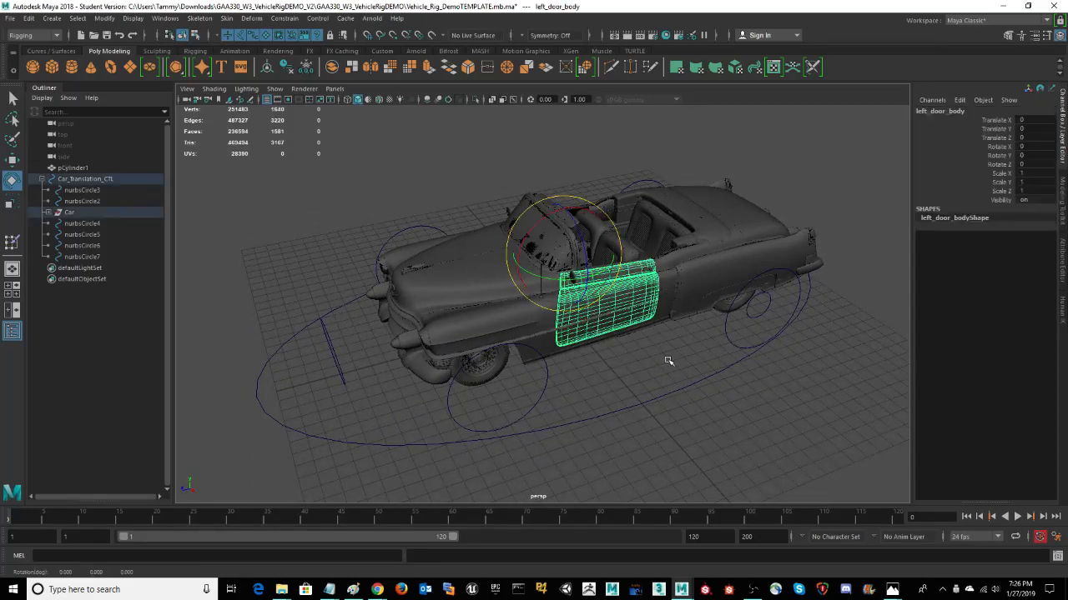
{"action": "left_click", "coordinate": [624, 327]}
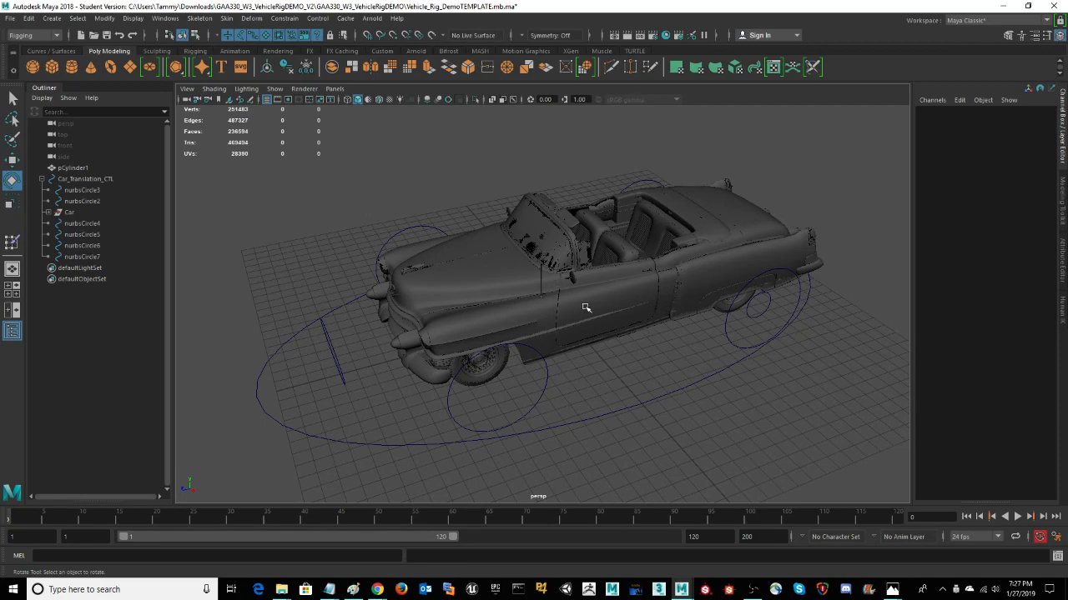
Step: Examine the car's front, rear, side and wheels against the control circles, from high and low angles
{"action": "left_click_drag", "start_coordinate": [681, 413], "coordinate": [703, 413], "text": "alt"}
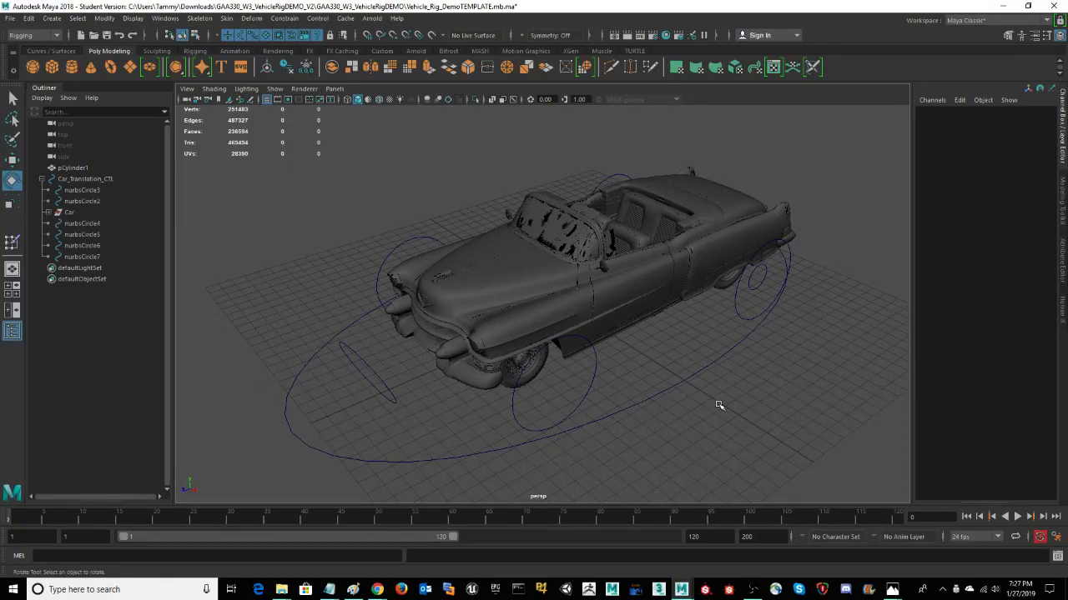
{"action": "left_click_drag", "start_coordinate": [731, 433], "coordinate": [548, 436], "text": "alt"}
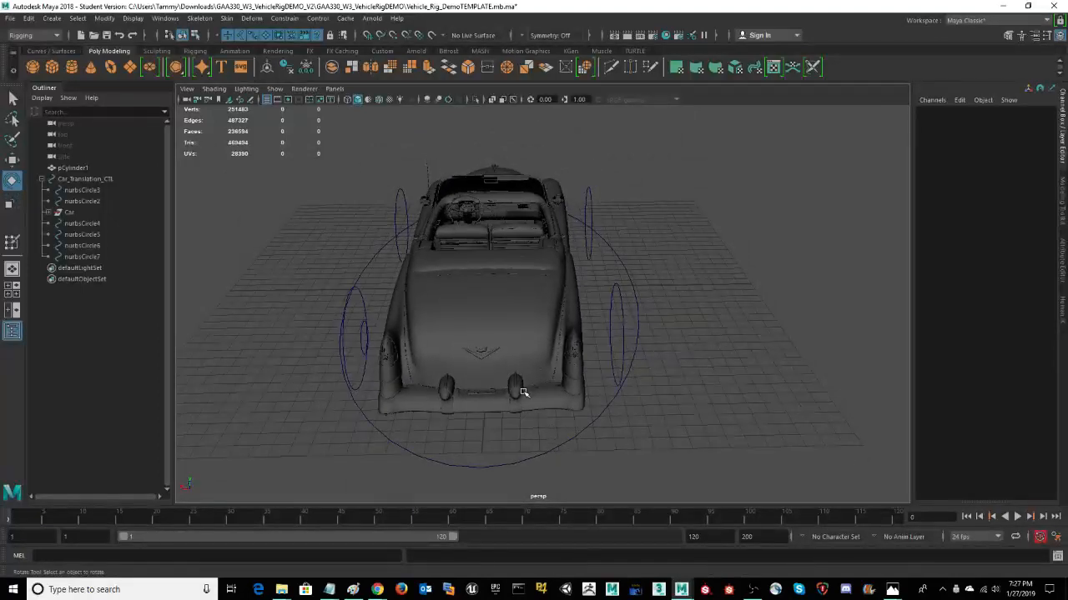
{"action": "left_click_drag", "start_coordinate": [710, 239], "coordinate": [827, 232], "text": "alt"}
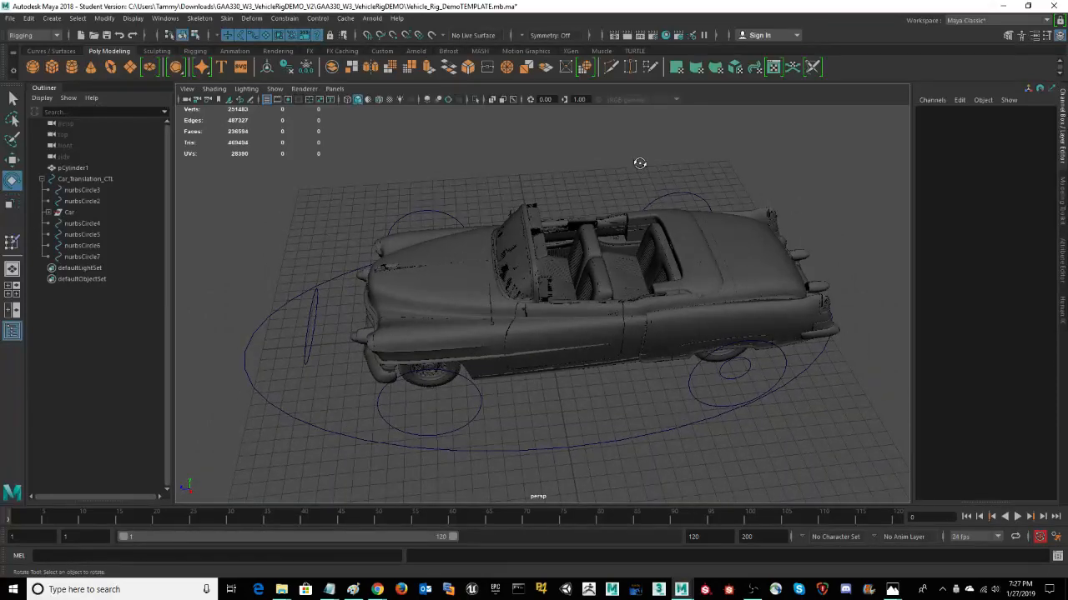
{"action": "left_click_drag", "start_coordinate": [639, 162], "coordinate": [670, 169], "text": "alt"}
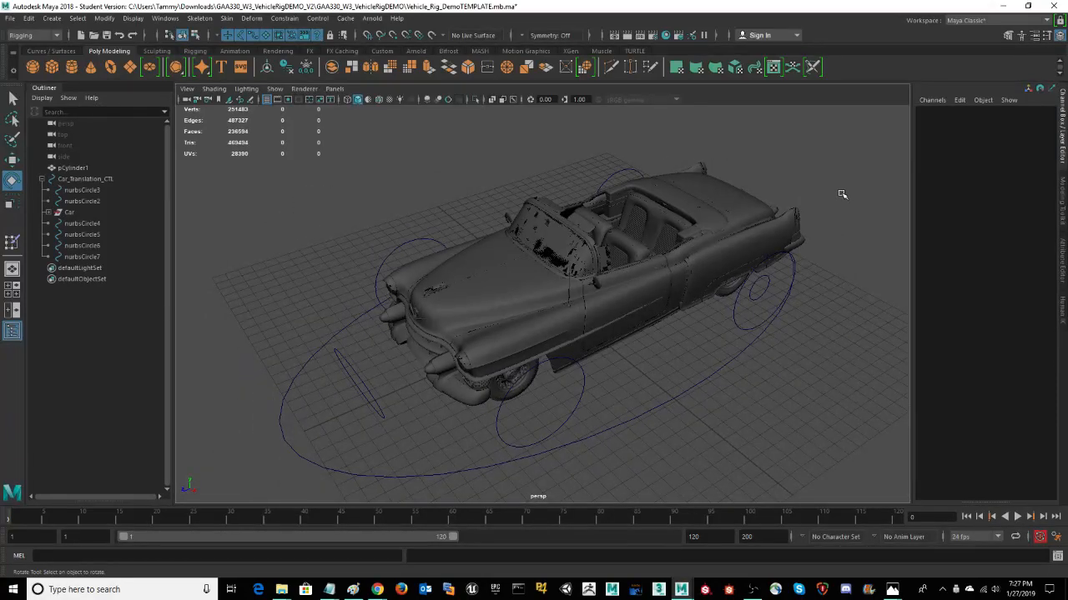
{"action": "left_click_drag", "start_coordinate": [843, 194], "coordinate": [824, 229], "text": "alt"}
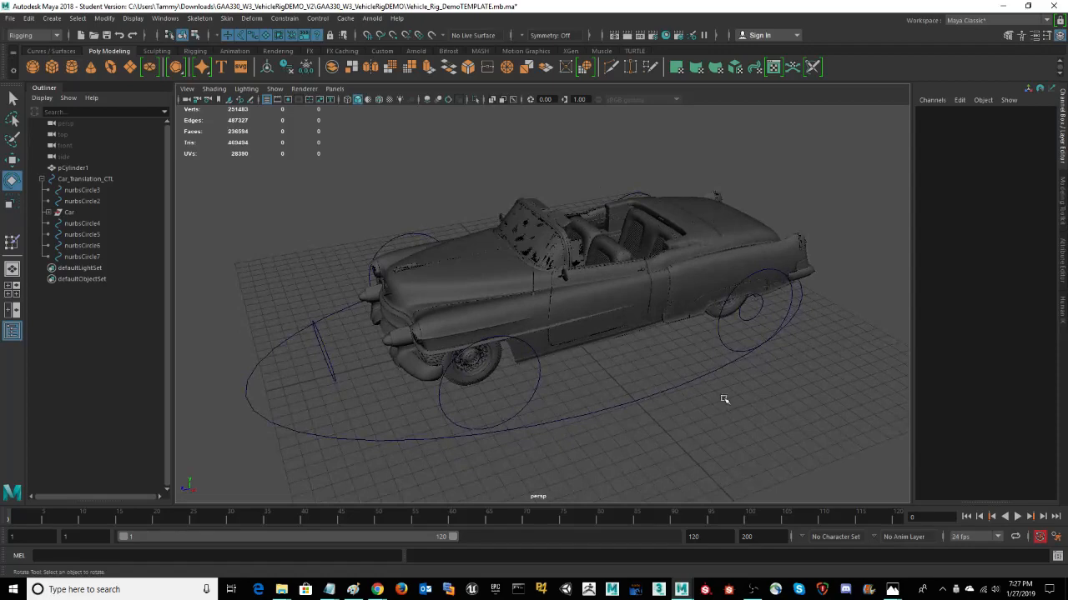
{"action": "left_click_drag", "start_coordinate": [724, 399], "coordinate": [684, 409], "text": "alt"}
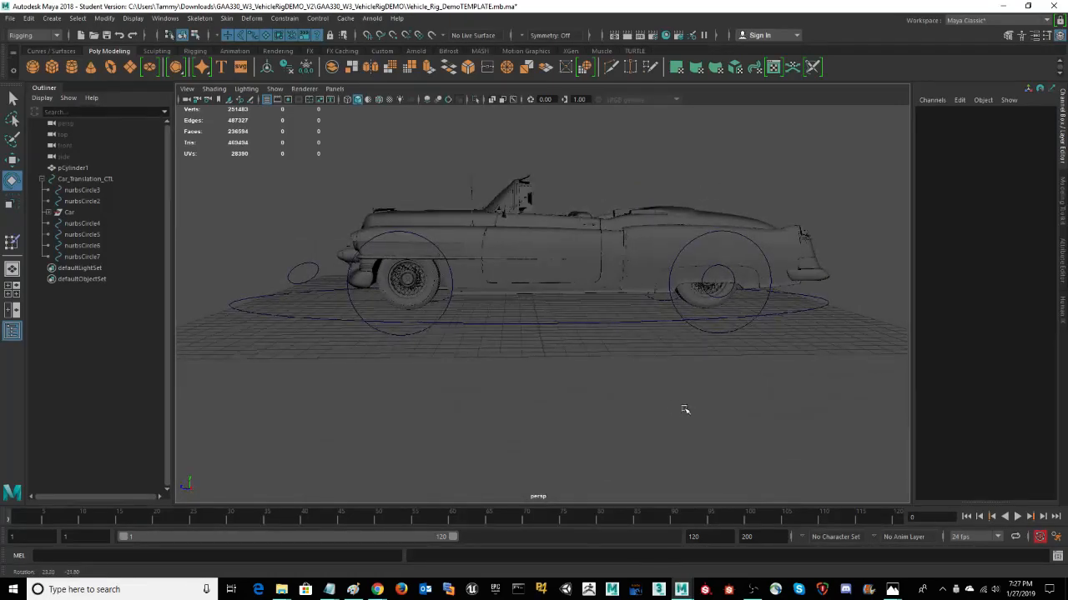
{"action": "left_click_drag", "start_coordinate": [599, 392], "coordinate": [603, 381], "text": "alt"}
{"action": "scroll", "coordinate": [584, 376], "scroll_direction": "up", "scroll_amount": 4}
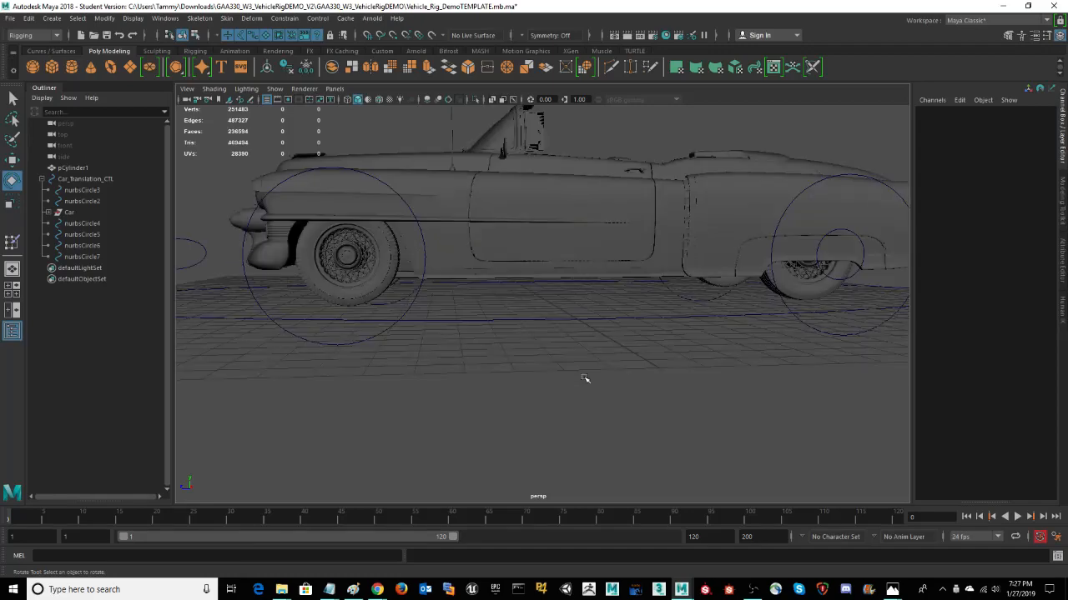
{"action": "scroll", "coordinate": [584, 379], "scroll_direction": "down", "scroll_amount": 2}
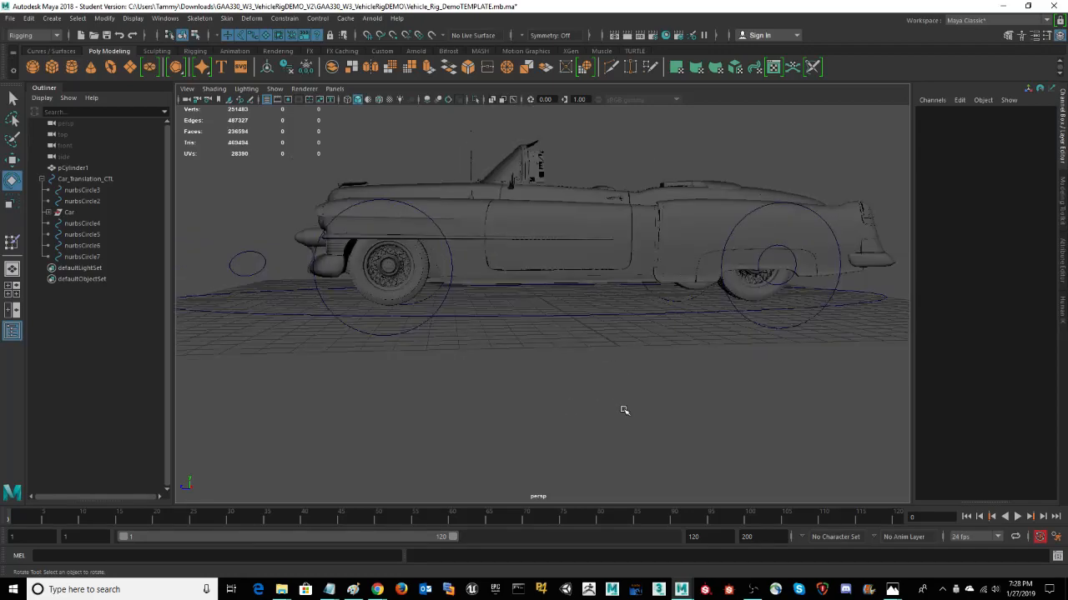
{"action": "left_click_drag", "start_coordinate": [624, 410], "coordinate": [563, 326], "text": "alt"}
{"action": "left_click_drag", "start_coordinate": [660, 408], "coordinate": [642, 402], "text": "alt"}
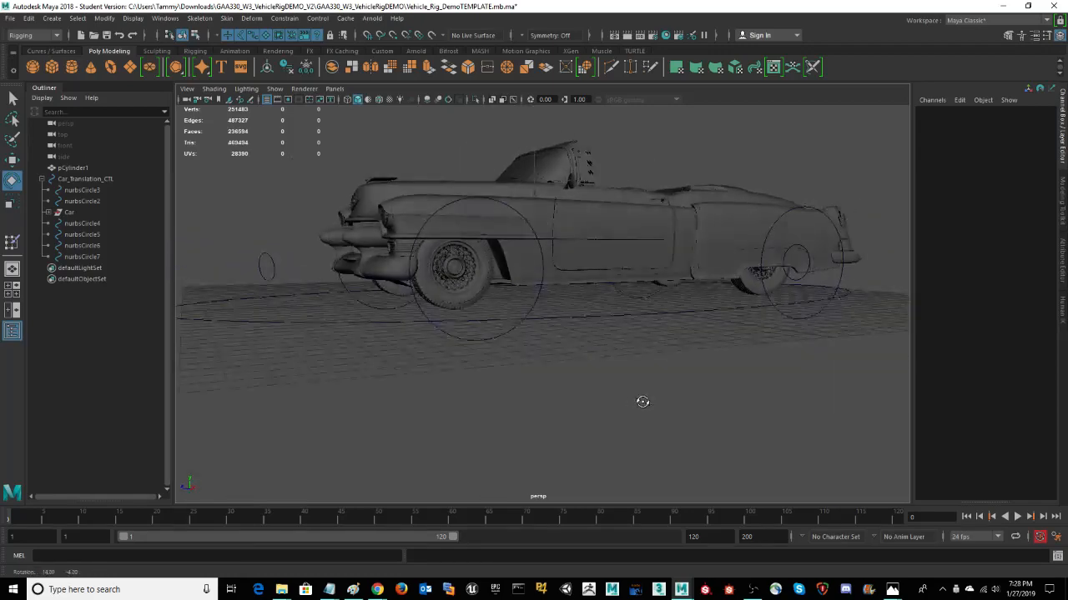
{"action": "left_click", "coordinate": [267, 100]}
{"action": "left_click", "coordinate": [267, 100]}
{"action": "left_click_drag", "start_coordinate": [648, 385], "coordinate": [620, 389], "text": "alt"}
Step: Check the car and its wheel control circles in the orthographic side view and return to the perspective view
{"action": "key", "text": "space"}
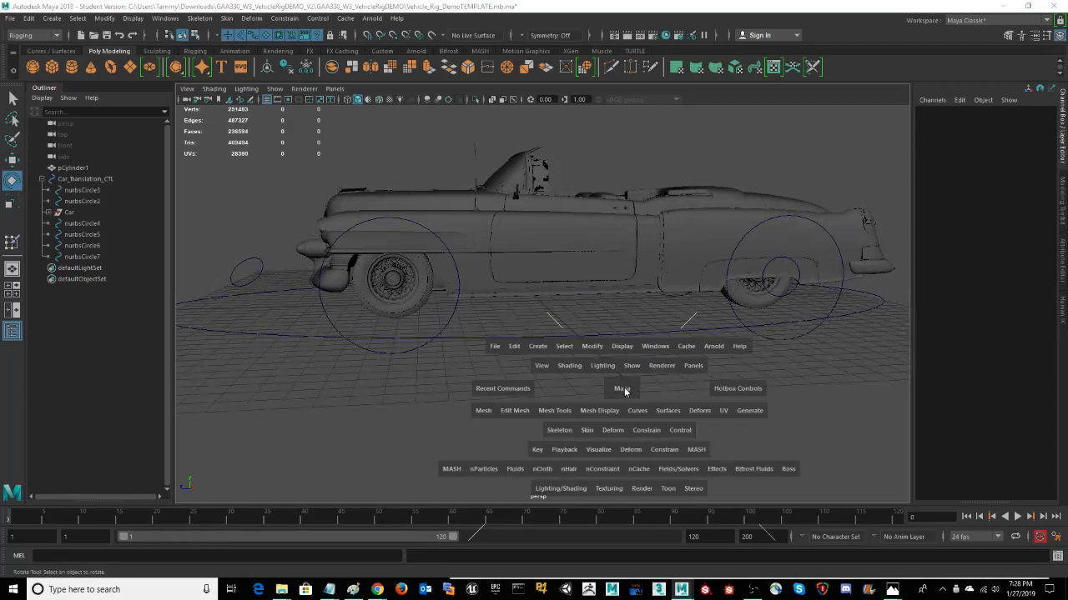
{"action": "key", "text": "space"}
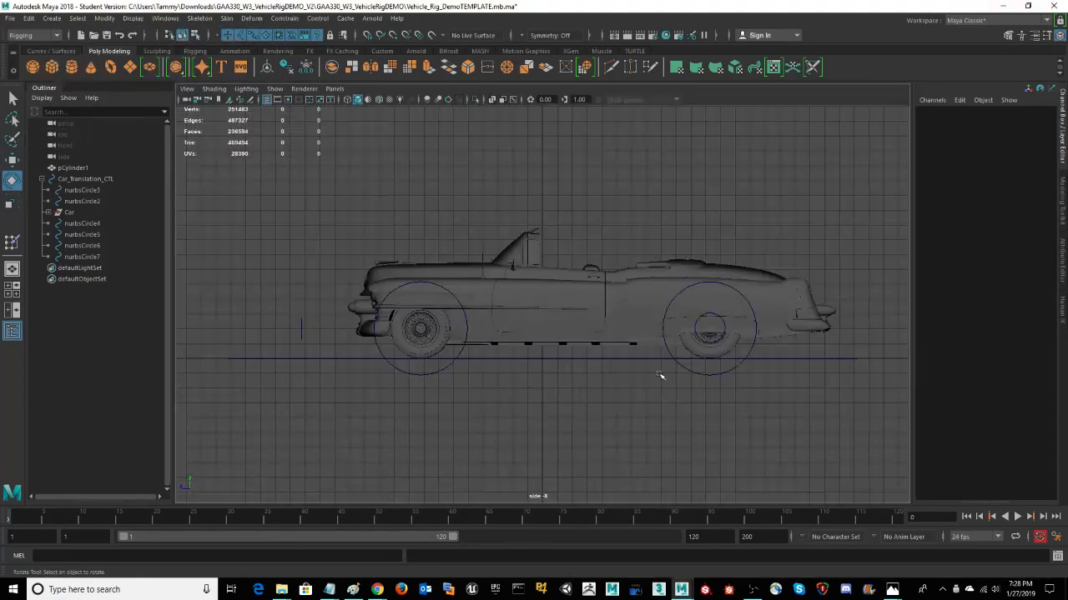
{"action": "scroll", "coordinate": [631, 350], "scroll_direction": "up", "scroll_amount": 5}
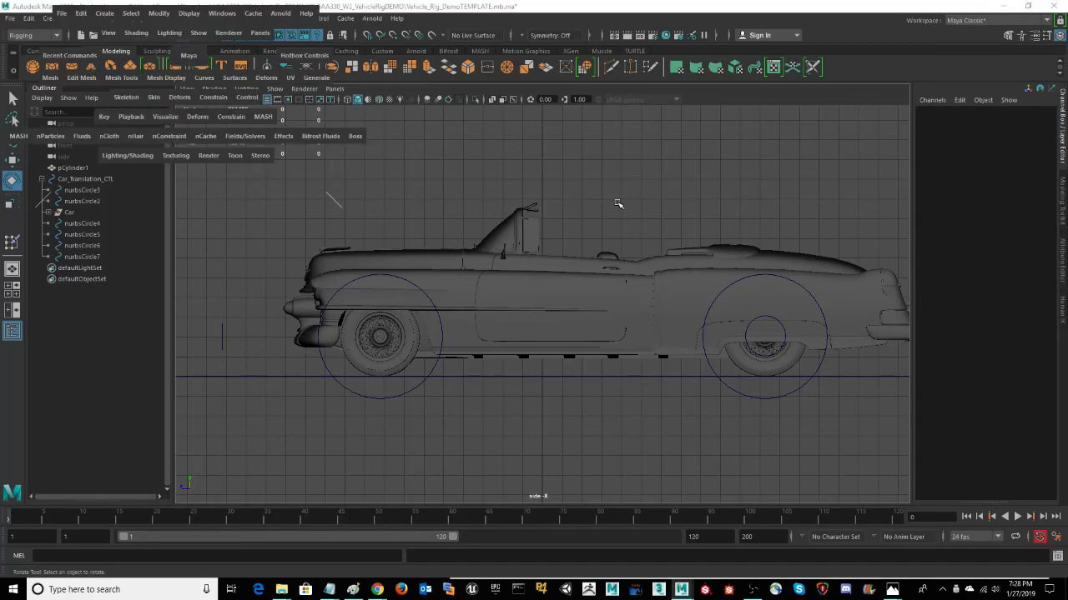
{"action": "key", "text": "space"}
{"action": "key", "text": "space"}
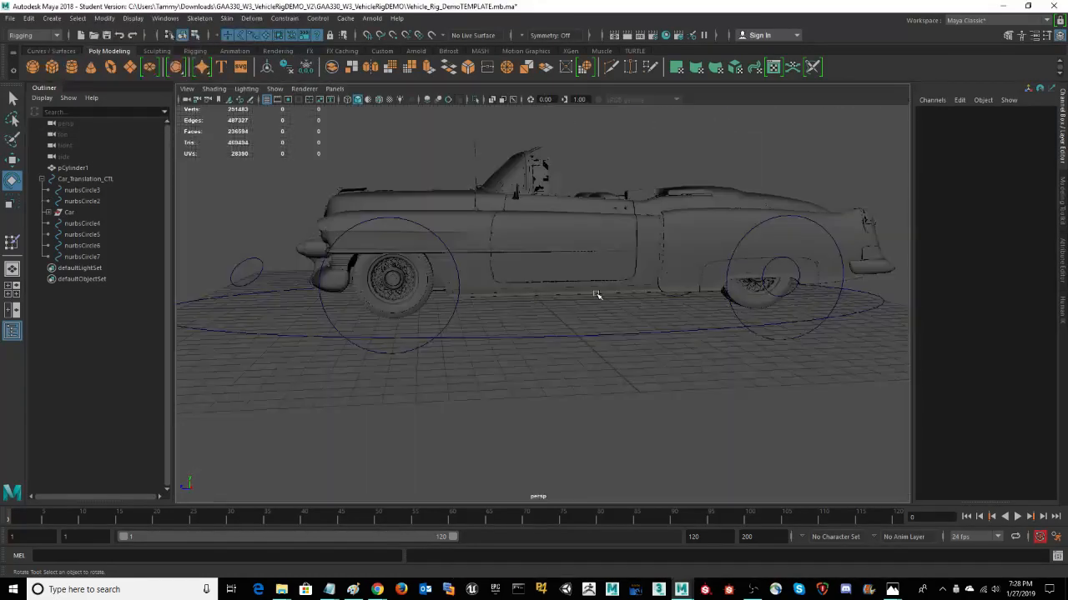
Step: Select the left door body and expand the Car group to see which subgroup holds it
{"action": "left_click_drag", "start_coordinate": [595, 295], "coordinate": [724, 337], "text": "alt"}
{"action": "middle_click_drag", "start_coordinate": [724, 337], "coordinate": [666, 320], "text": "alt"}
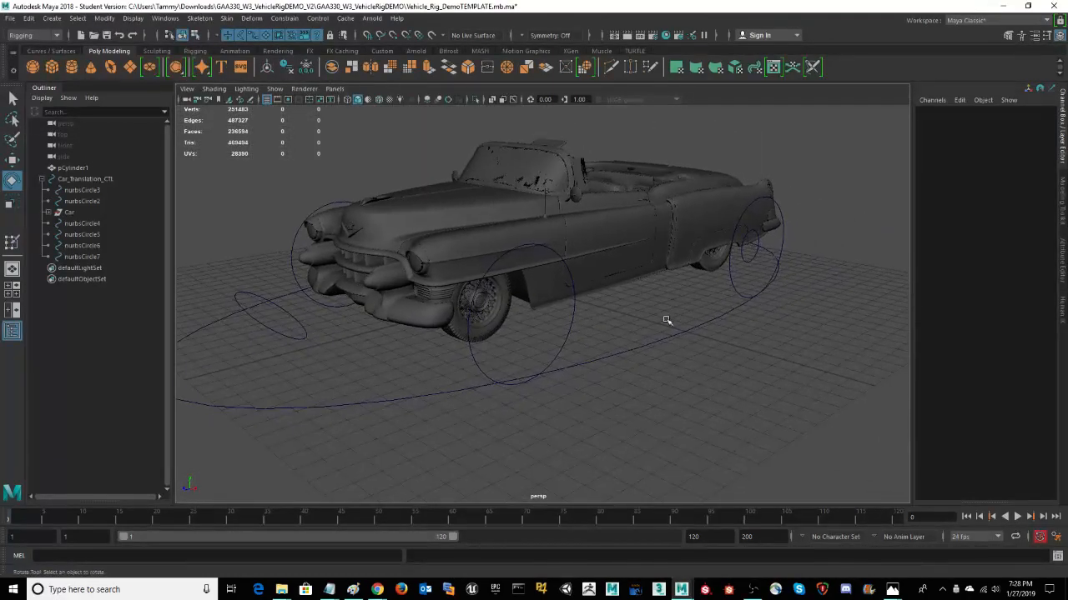
{"action": "left_click", "coordinate": [614, 238]}
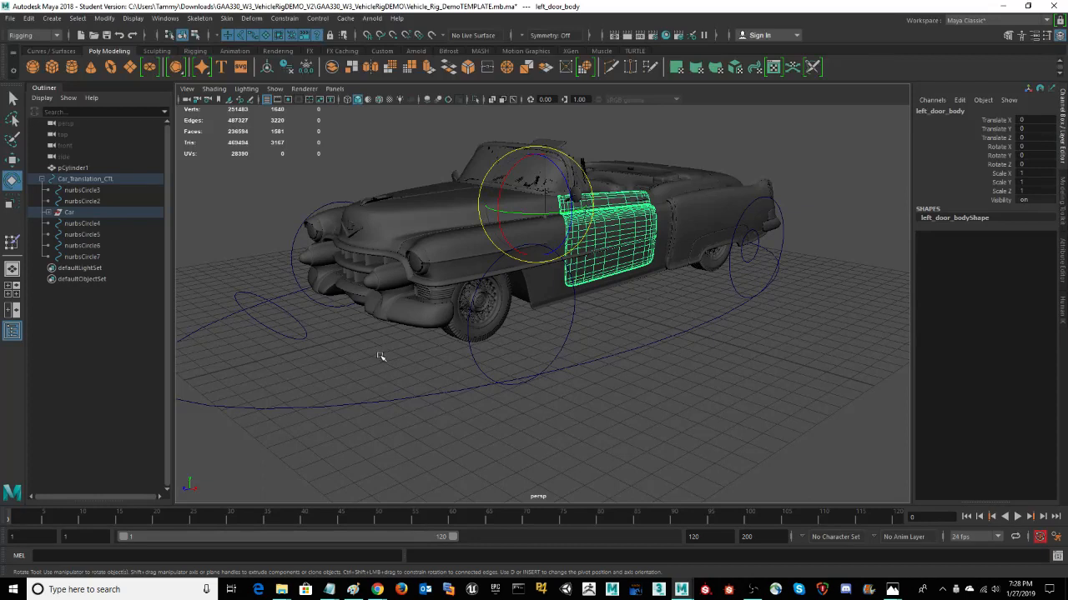
{"action": "left_click", "coordinate": [47, 213]}
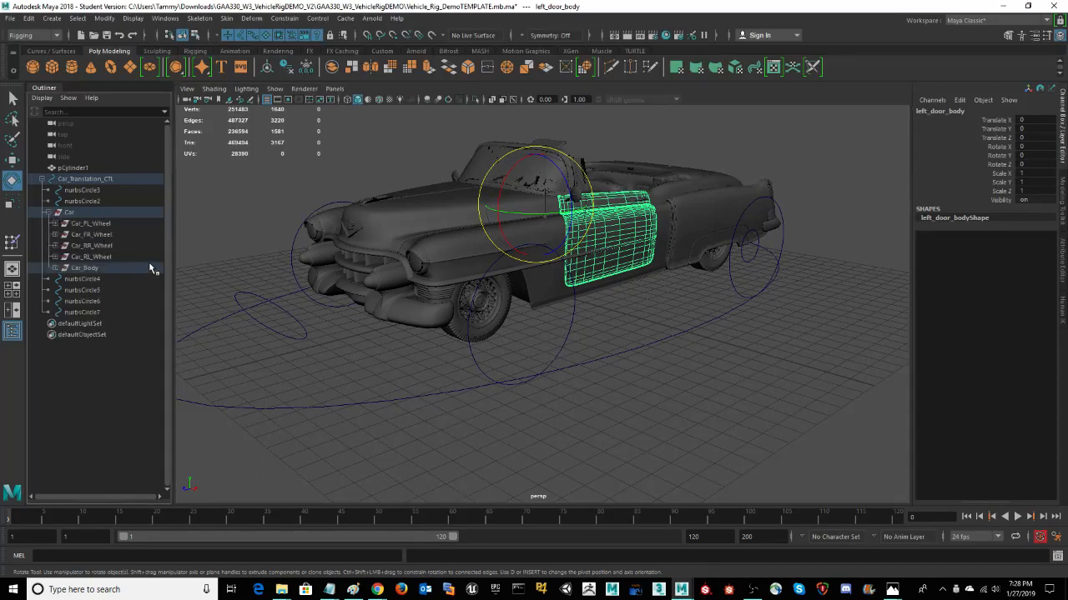
Step: Review the grouping by selecting each wheel group from rear left to front left, Car_Body, and Car_RL_Wheel again
{"action": "left_click", "coordinate": [101, 258]}
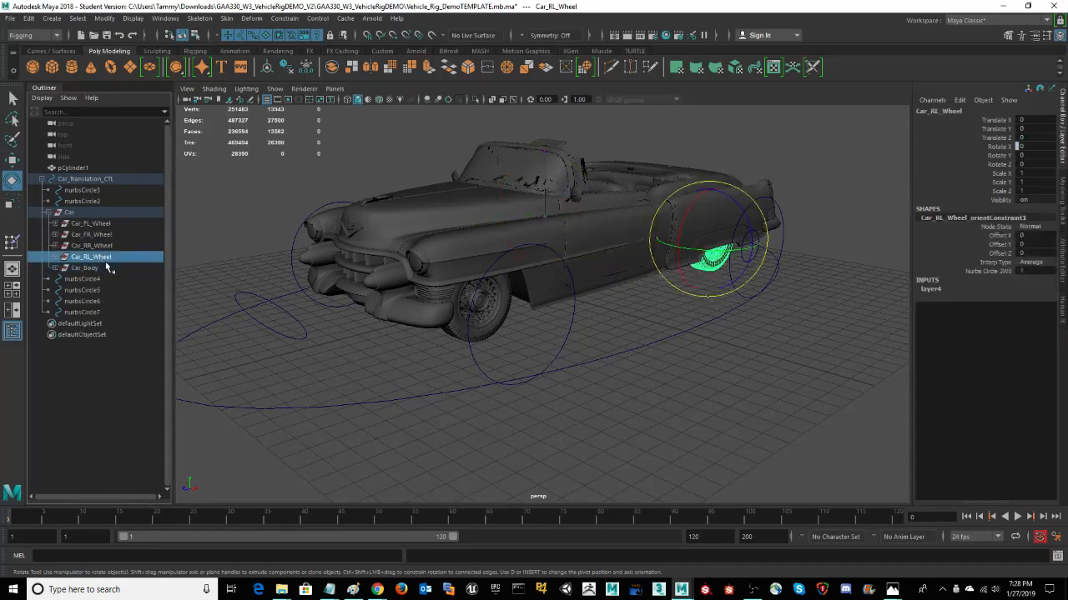
{"action": "left_click", "coordinate": [96, 247]}
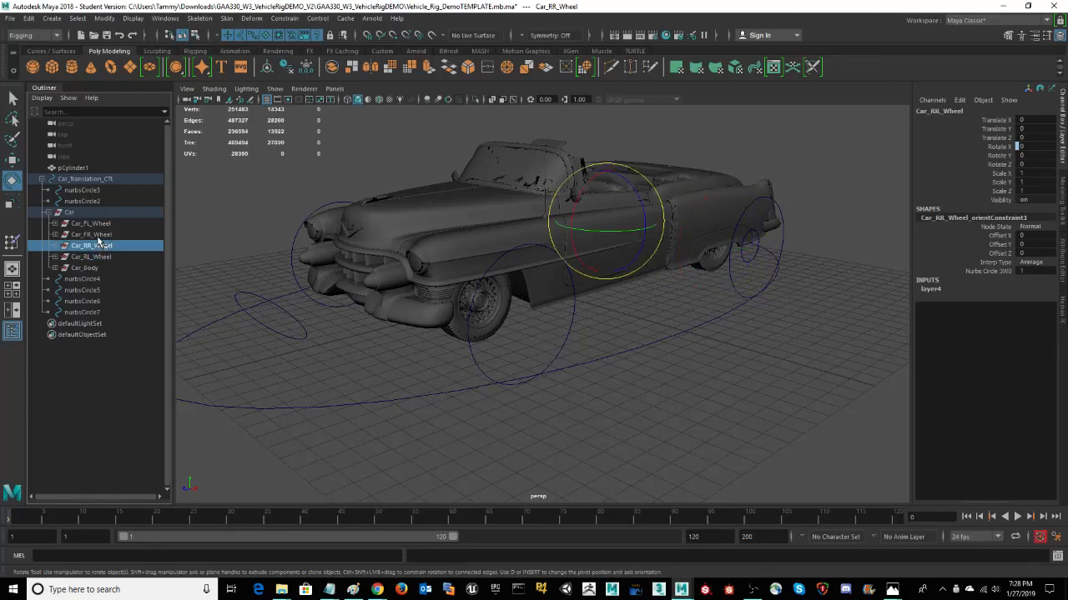
{"action": "left_click", "coordinate": [101, 236]}
{"action": "left_click", "coordinate": [91, 224]}
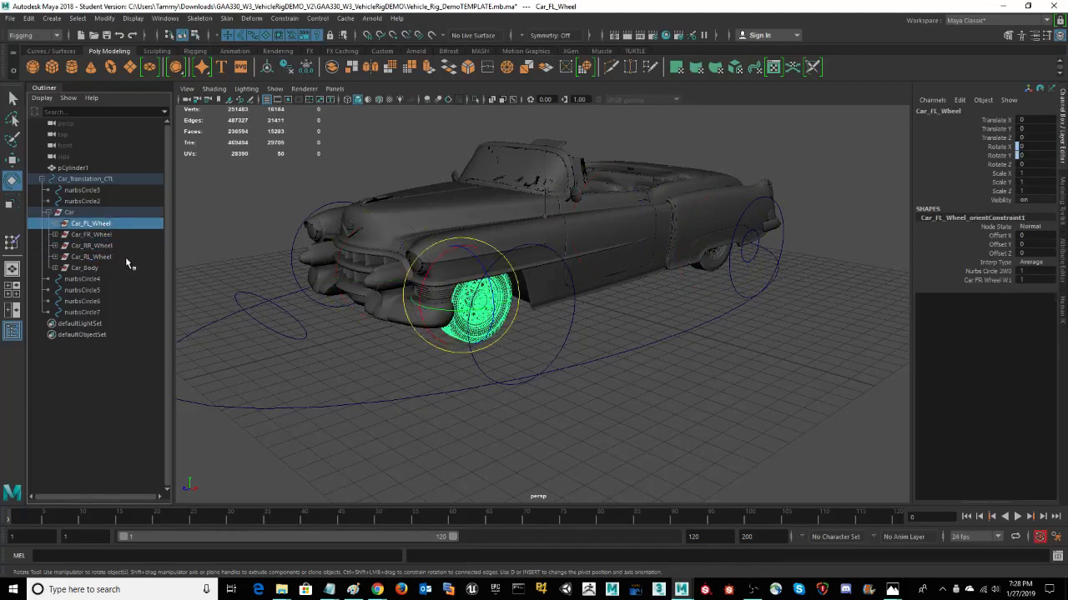
{"action": "left_click", "coordinate": [90, 269]}
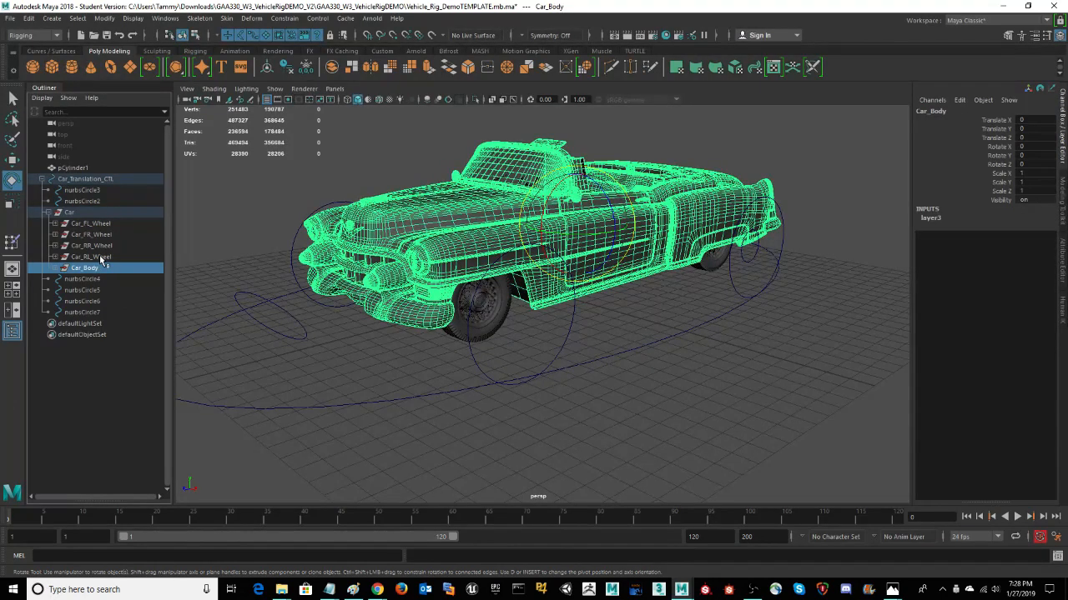
{"action": "left_click", "coordinate": [100, 256]}
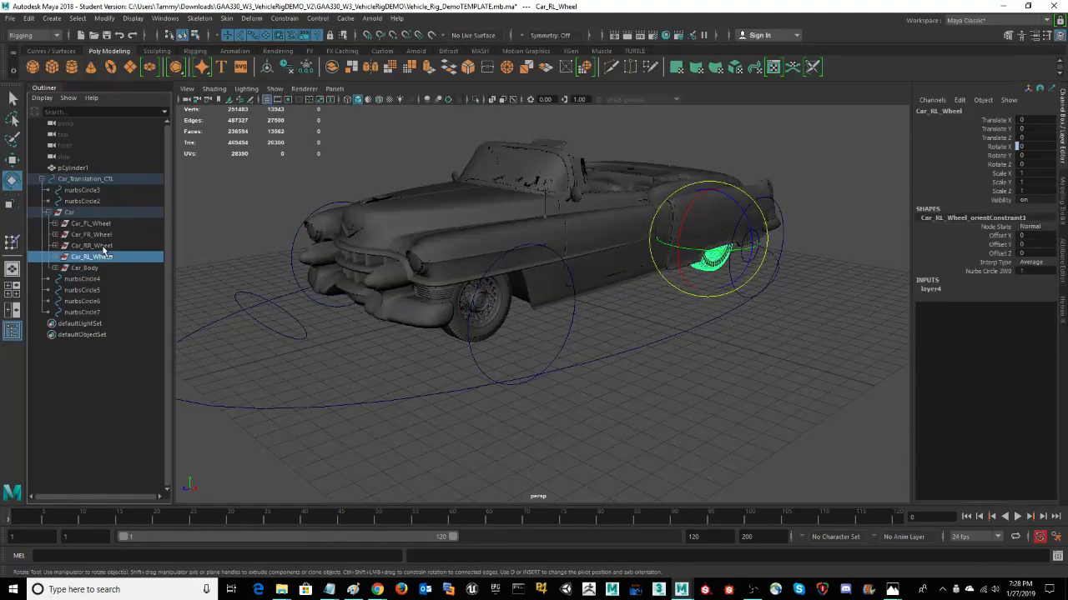
Step: Review the Car_RR_Wheel group, the body mesh and the complete Car_Body group by selecting each
{"action": "left_click", "coordinate": [104, 247]}
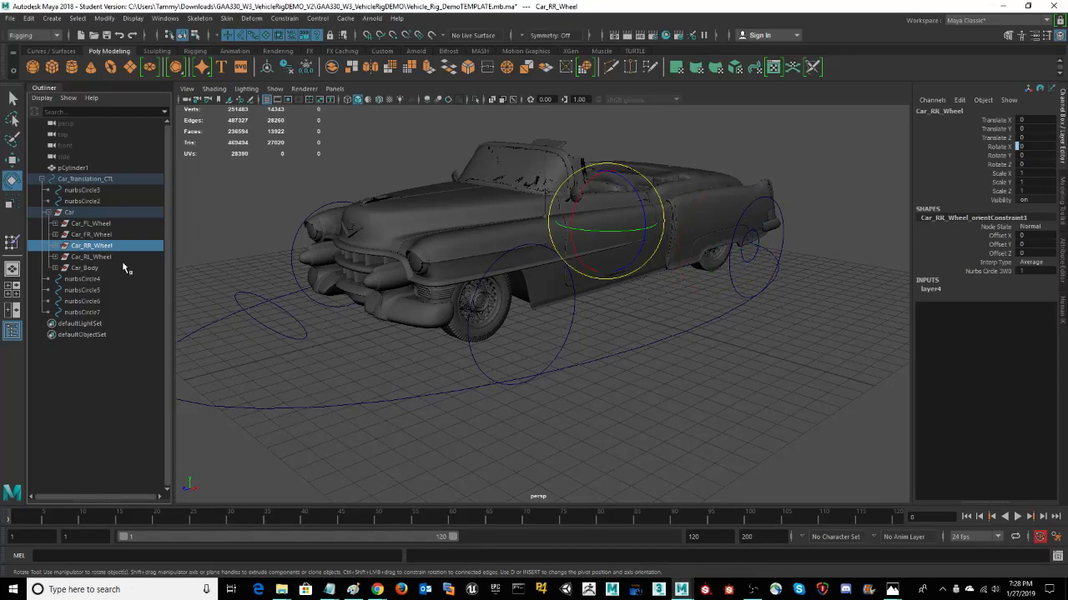
{"action": "scroll", "coordinate": [469, 446], "scroll_direction": "up", "scroll_amount": 6}
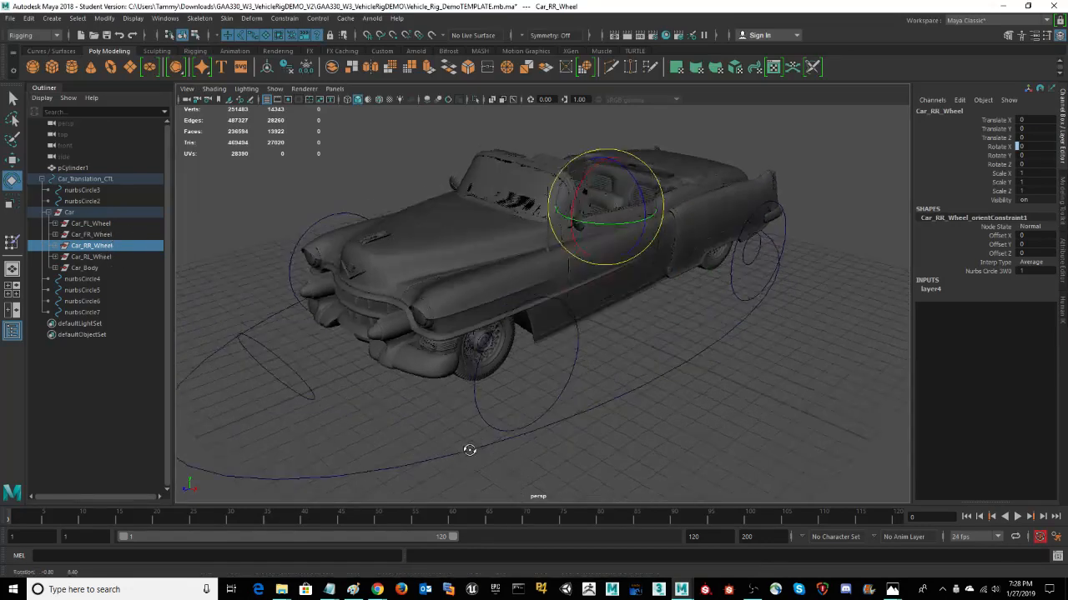
{"action": "left_click_drag", "start_coordinate": [608, 457], "coordinate": [650, 444], "text": "alt"}
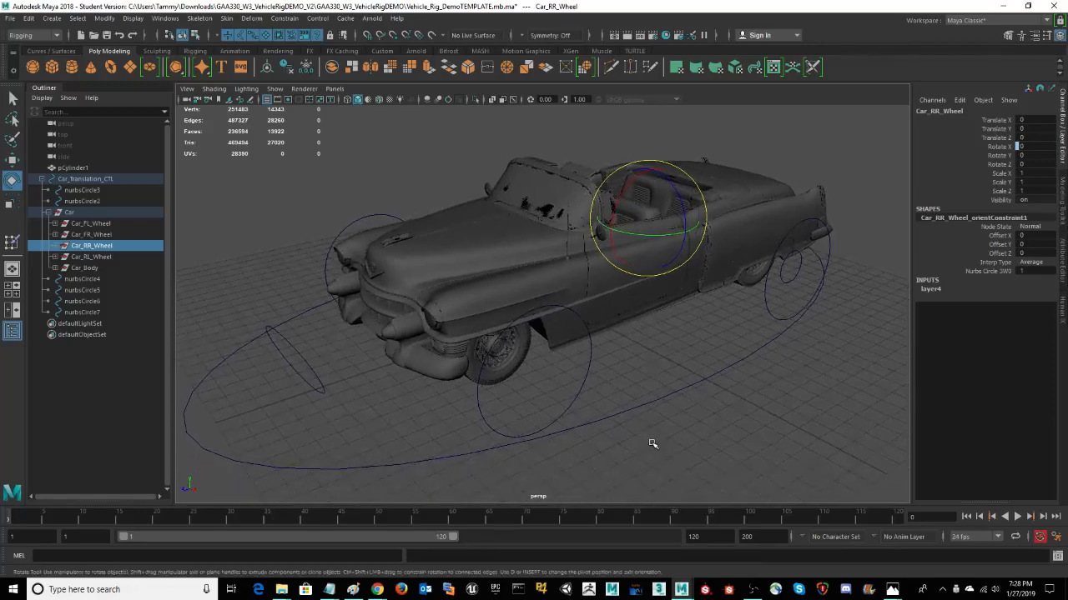
{"action": "left_click", "coordinate": [234, 281]}
{"action": "left_click", "coordinate": [533, 285]}
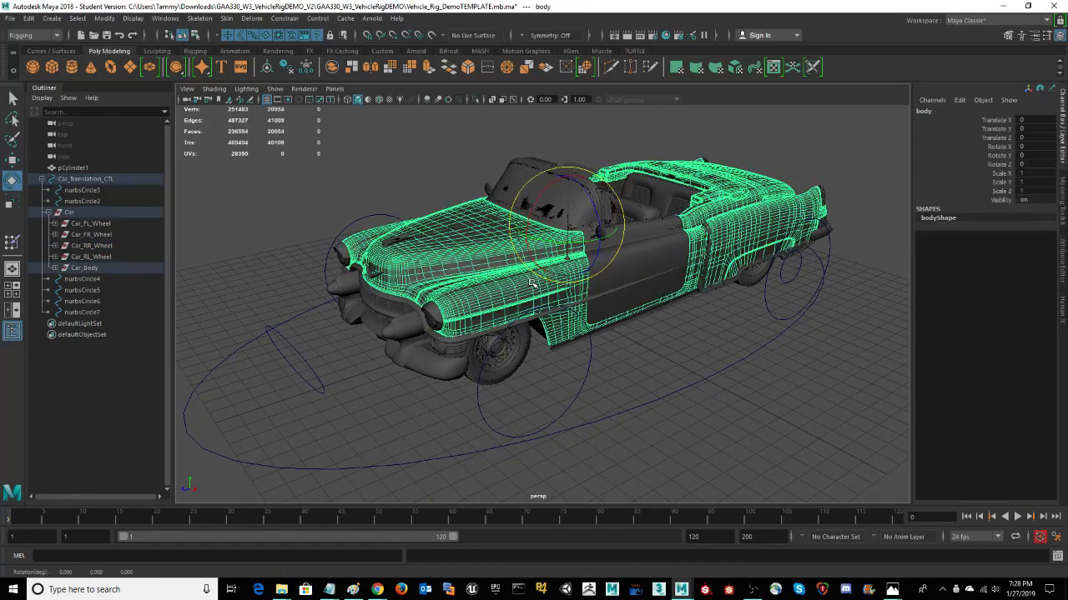
{"action": "left_click", "coordinate": [87, 269]}
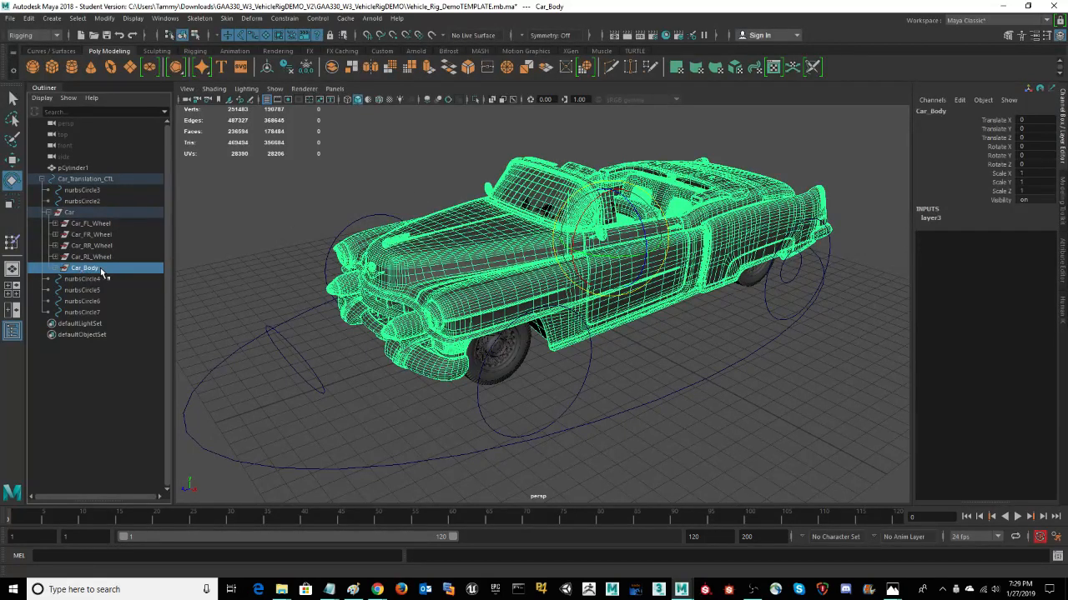
Step: Look up the delete-history and Freeze Transformations commands for Car_Body without applying them, and clear the selection
{"action": "left_click", "coordinate": [29, 19]}
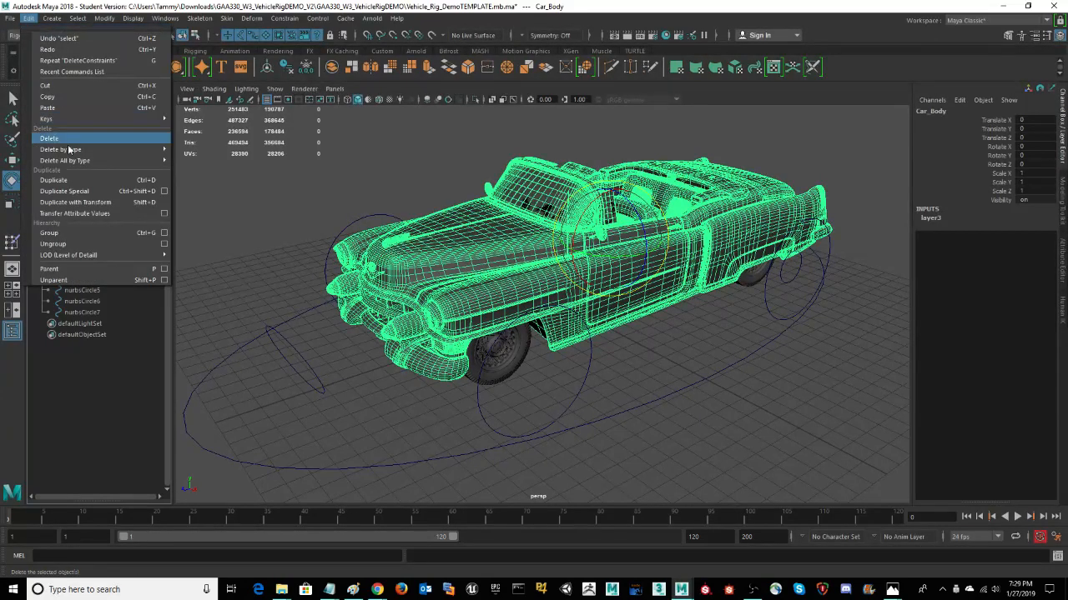
{"action": "mouse_move", "coordinate": [79, 151]}
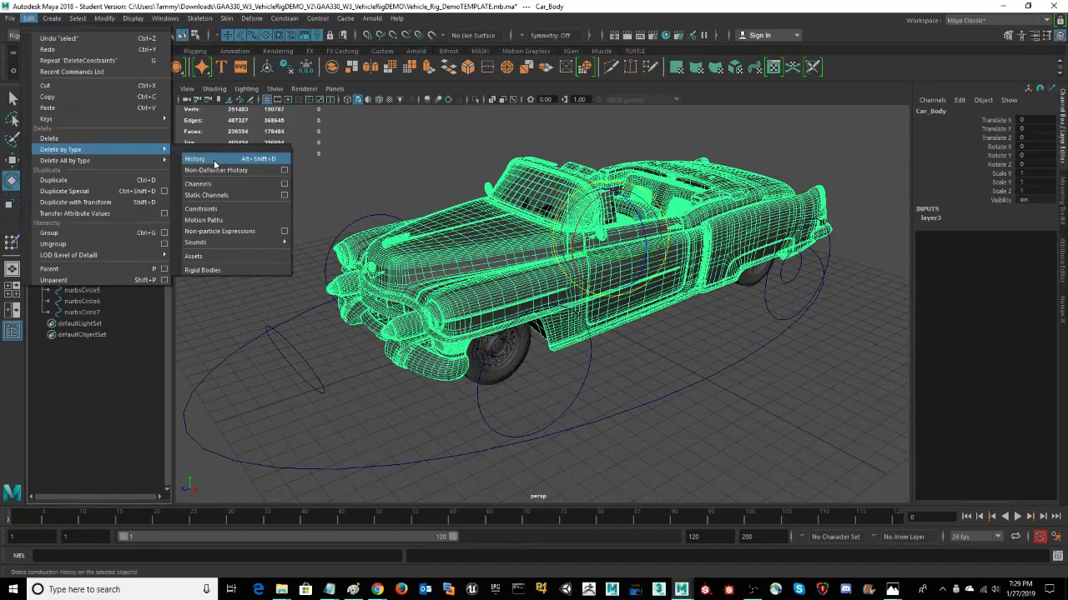
{"action": "mouse_move", "coordinate": [111, 20]}
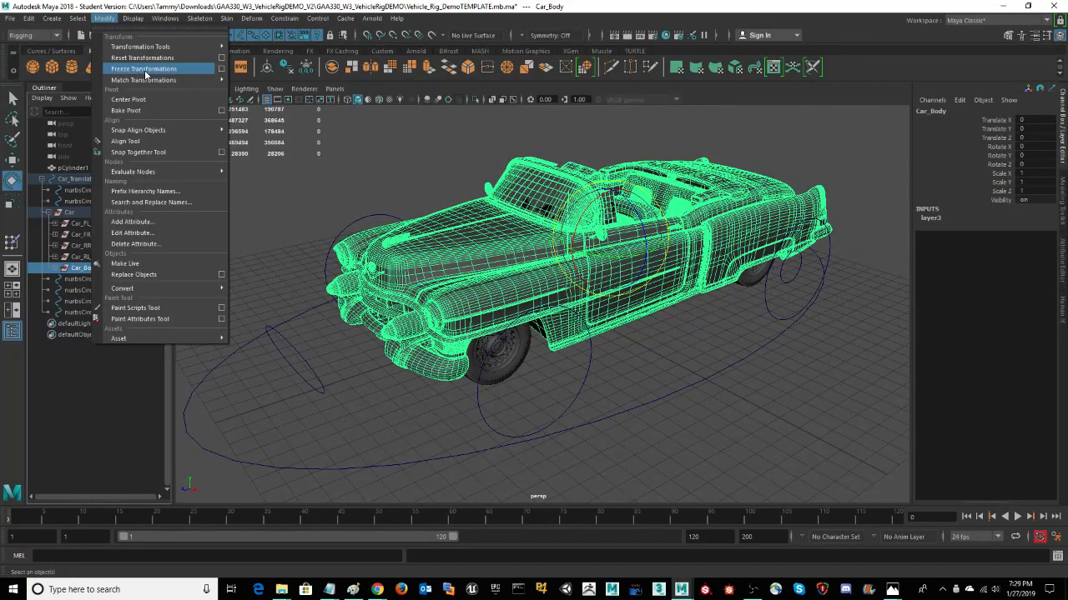
{"action": "left_click", "coordinate": [754, 426]}
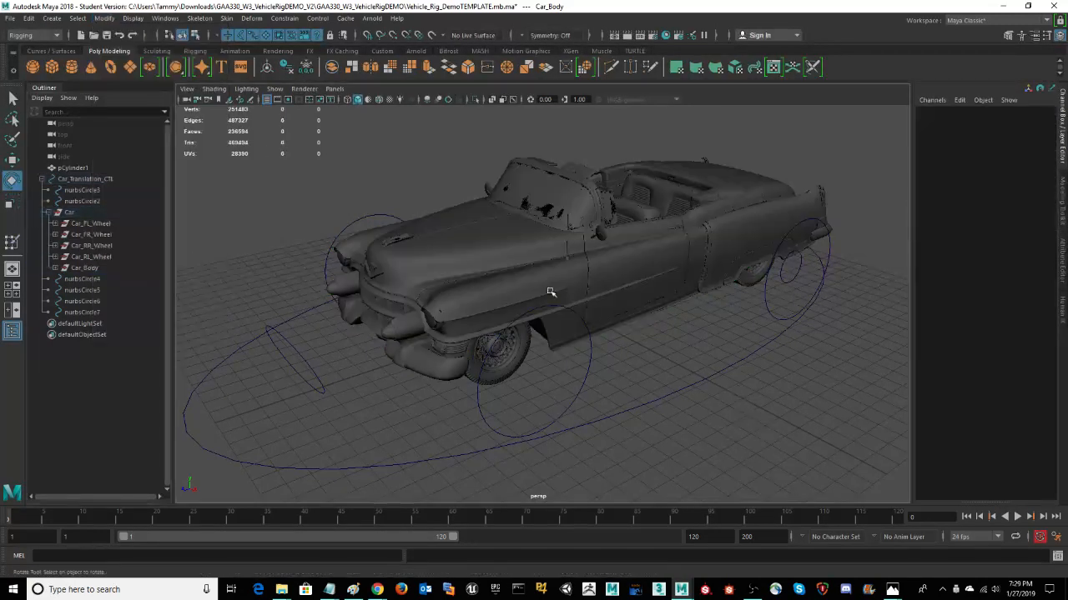
Step: Examine Car_Body and the existing control circle beside the front left wheel by selecting each
{"action": "left_click", "coordinate": [88, 268]}
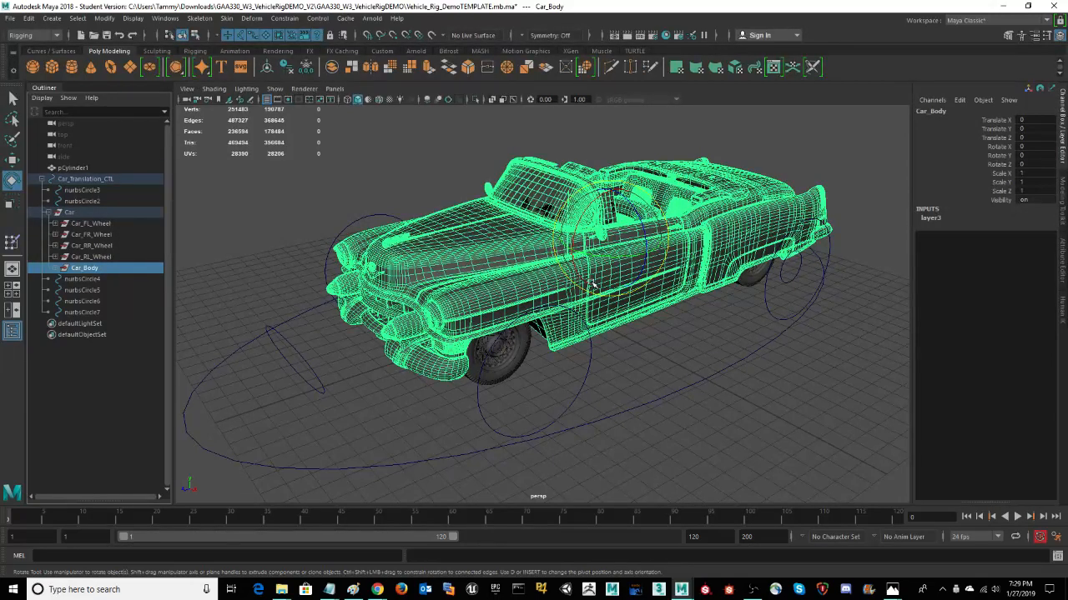
{"action": "left_click_drag", "start_coordinate": [749, 402], "coordinate": [751, 403], "text": "alt"}
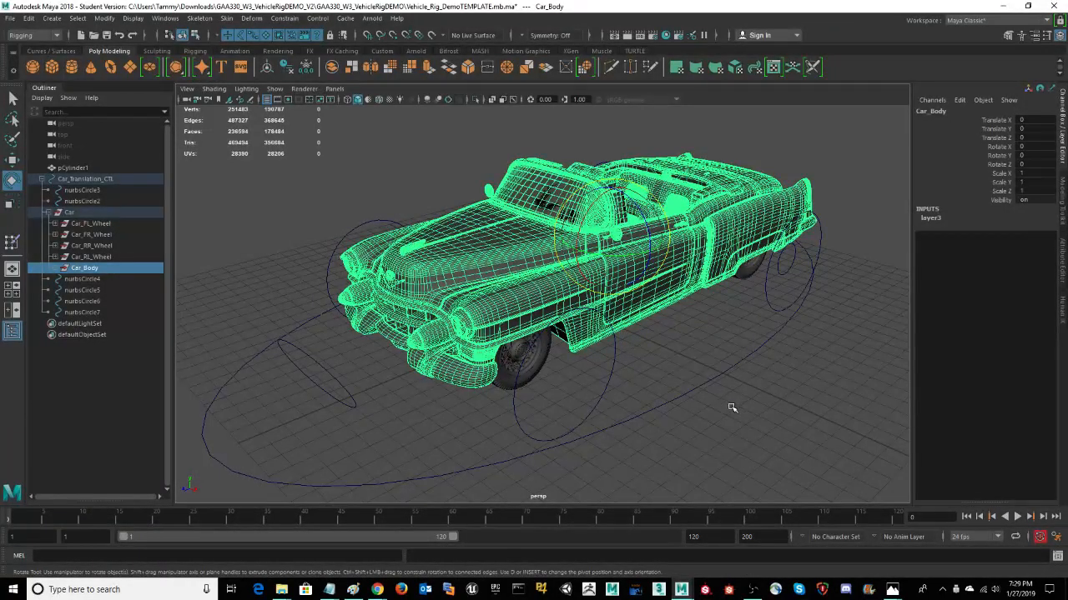
{"action": "left_click_drag", "start_coordinate": [772, 417], "coordinate": [770, 410], "text": "alt"}
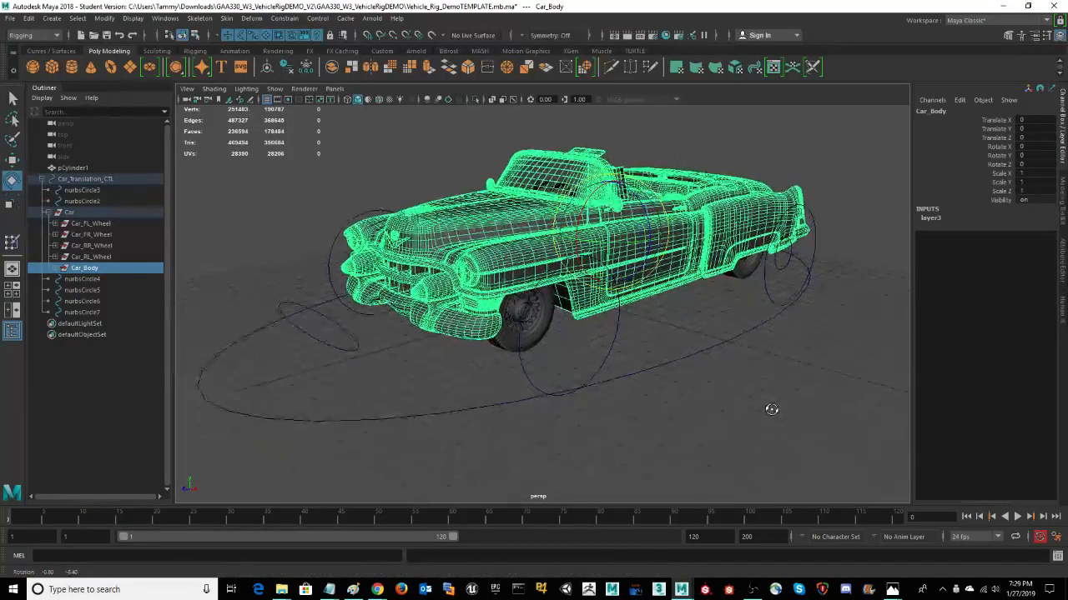
{"action": "left_click_drag", "start_coordinate": [599, 341], "coordinate": [640, 345]}
{"action": "mouse_move", "coordinate": [742, 420]}
{"action": "left_mouse_down", "text": "alt"}
{"action": "mouse_move", "coordinate": [773, 415]}
{"action": "mouse_move", "coordinate": [757, 422]}
{"action": "left_mouse_up", "text": "alt"}
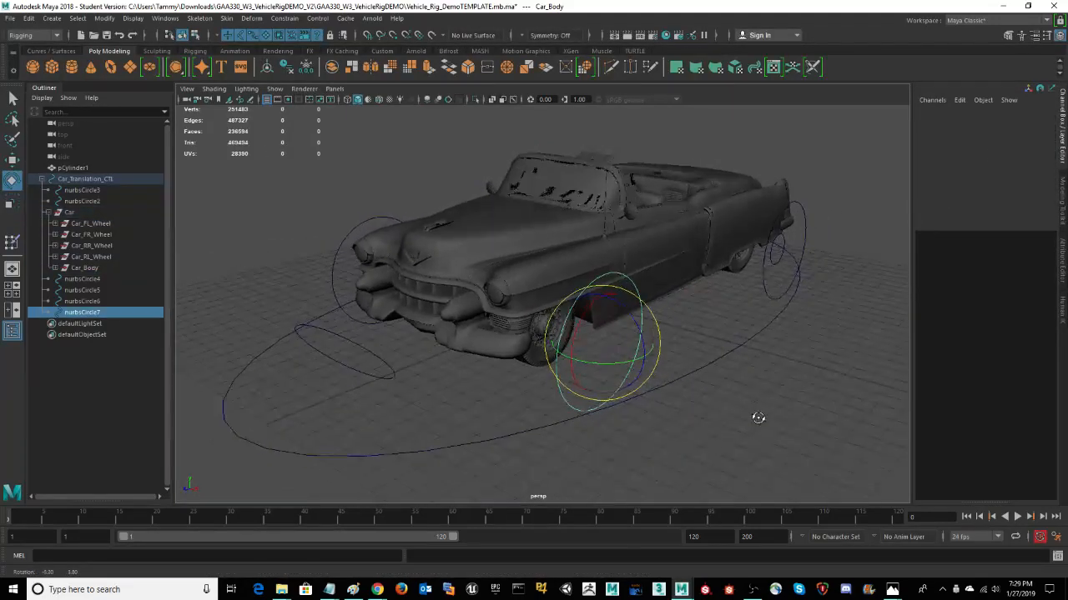
{"action": "left_click", "coordinate": [727, 401]}
{"action": "left_click", "coordinate": [649, 371]}
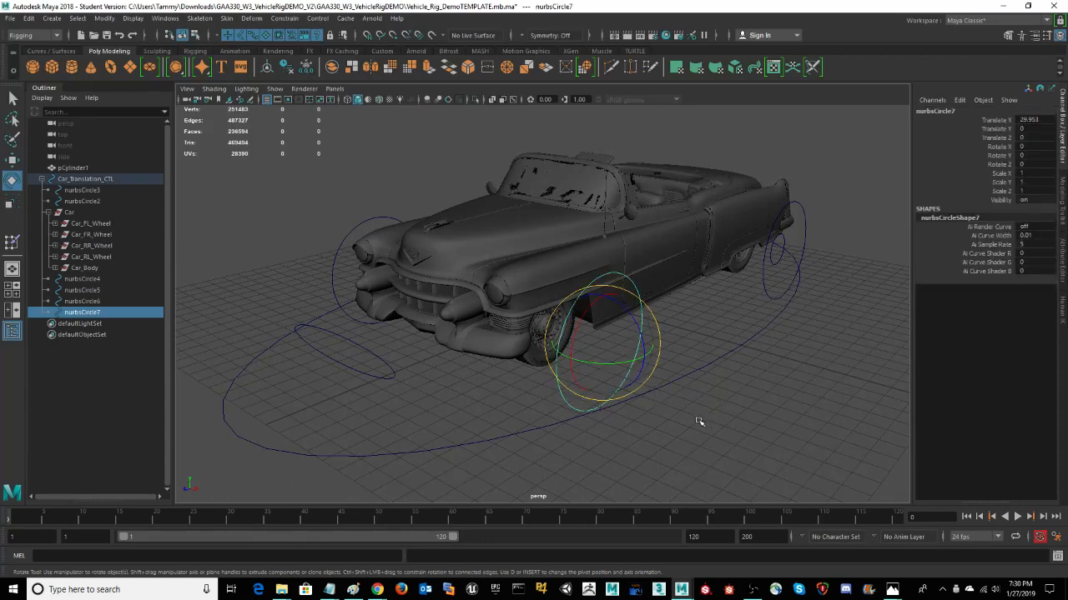
{"action": "left_click", "coordinate": [656, 433]}
{"action": "left_click_drag", "start_coordinate": [541, 387], "coordinate": [572, 392]}
Step: Create a NURBS circle and move it out beside the car's left side, to about 422.5 in X
{"action": "left_click", "coordinate": [48, 51]}
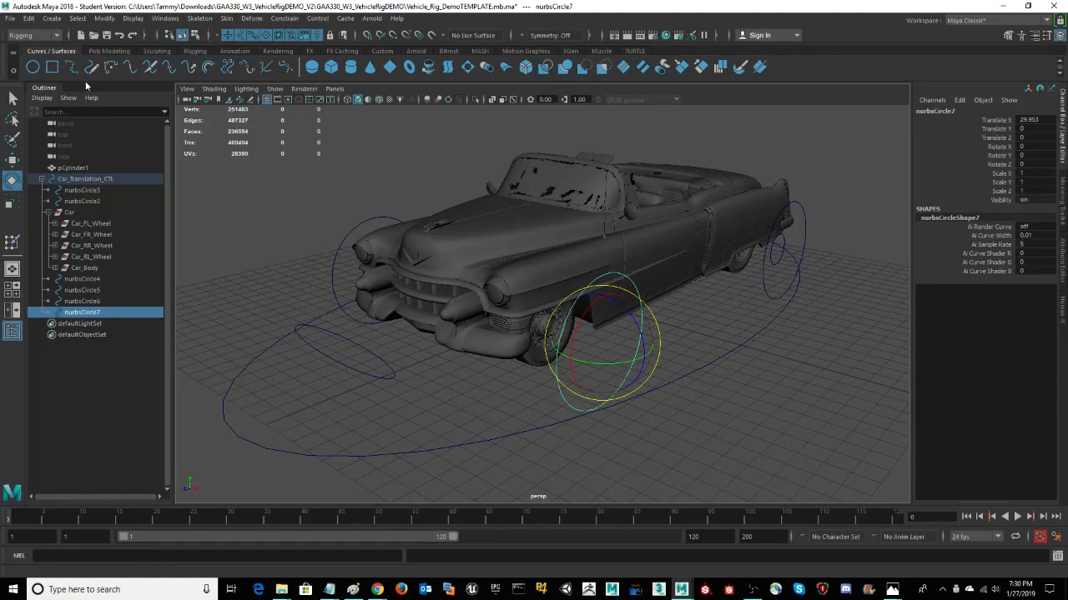
{"action": "left_click", "coordinate": [33, 67]}
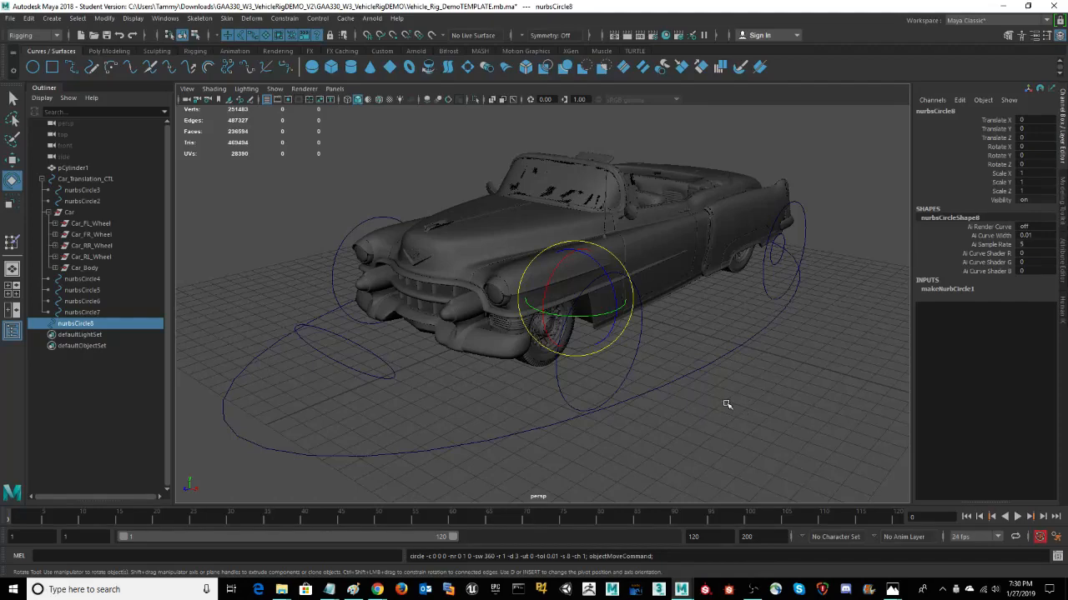
{"action": "mouse_move", "coordinate": [725, 405]}
{"action": "left_mouse_down", "text": "alt"}
{"action": "mouse_move", "coordinate": [712, 389]}
{"action": "mouse_move", "coordinate": [712, 398]}
{"action": "left_mouse_up", "text": "alt"}
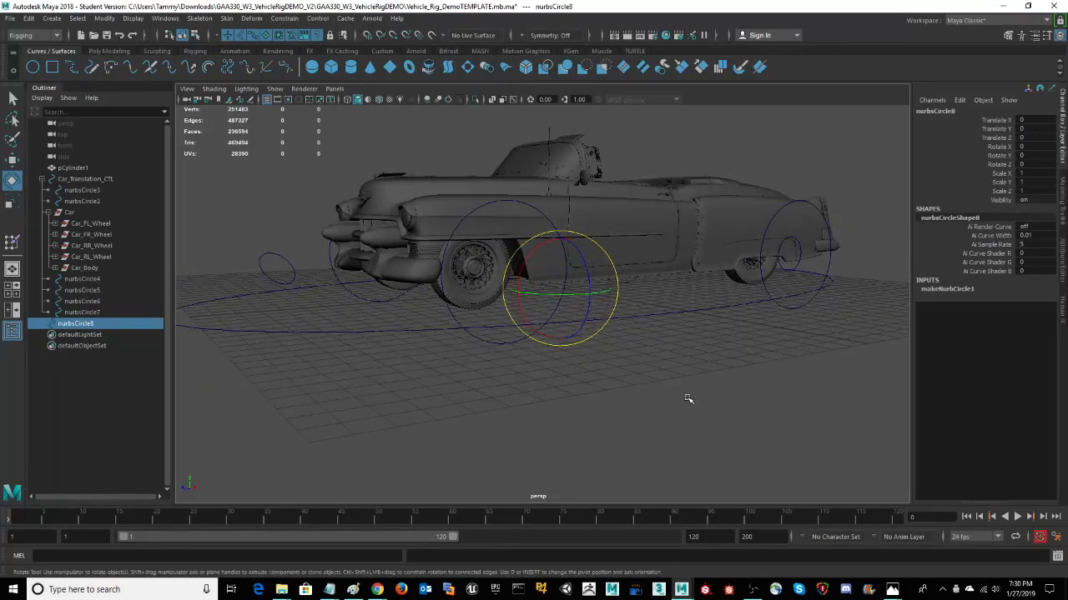
{"action": "key", "text": "w"}
{"action": "left_click_drag", "start_coordinate": [588, 294], "coordinate": [690, 360]}
{"action": "left_click_drag", "start_coordinate": [715, 421], "coordinate": [709, 411], "text": "alt"}
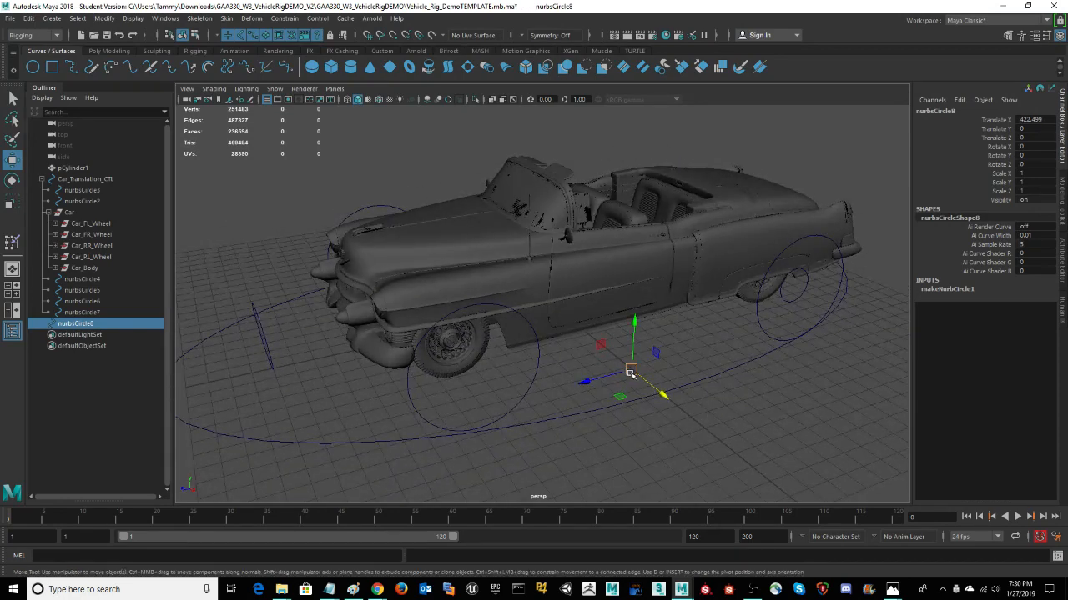
Step: Scale the new circle uniformly to about 164
{"action": "key", "text": "e"}
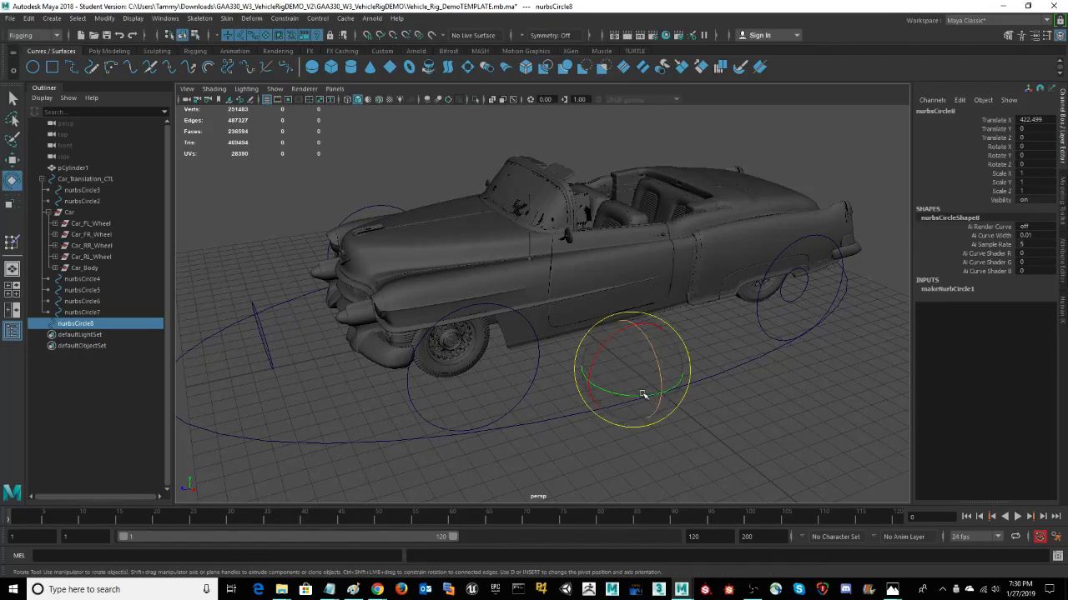
{"action": "key", "text": "w"}
{"action": "key", "text": "r"}
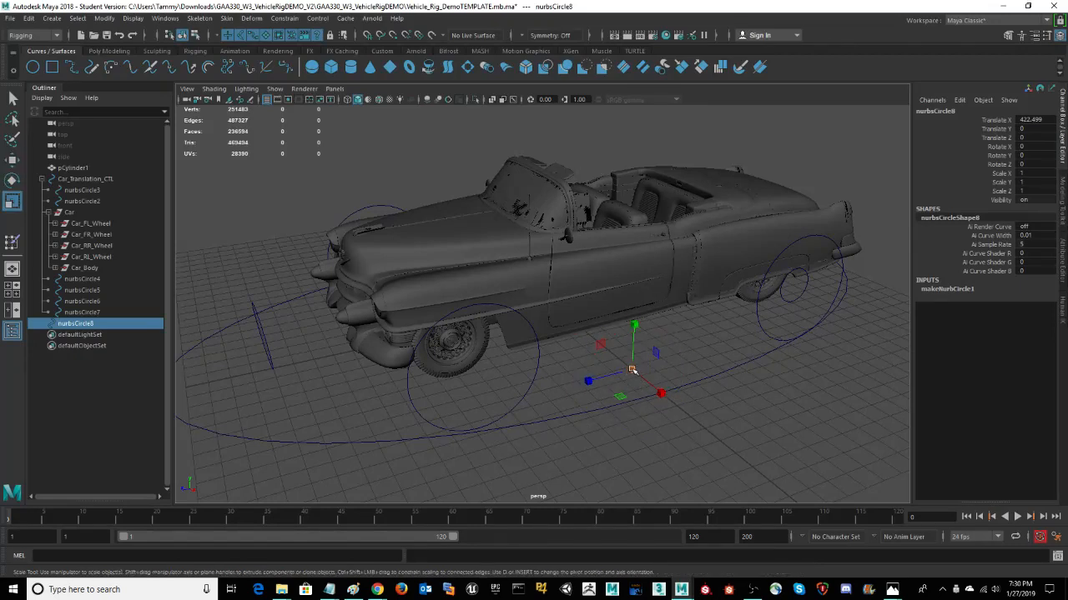
{"action": "left_click_drag", "start_coordinate": [633, 370], "coordinate": [720, 403]}
{"action": "left_click_drag", "start_coordinate": [795, 392], "coordinate": [795, 396], "text": "alt"}
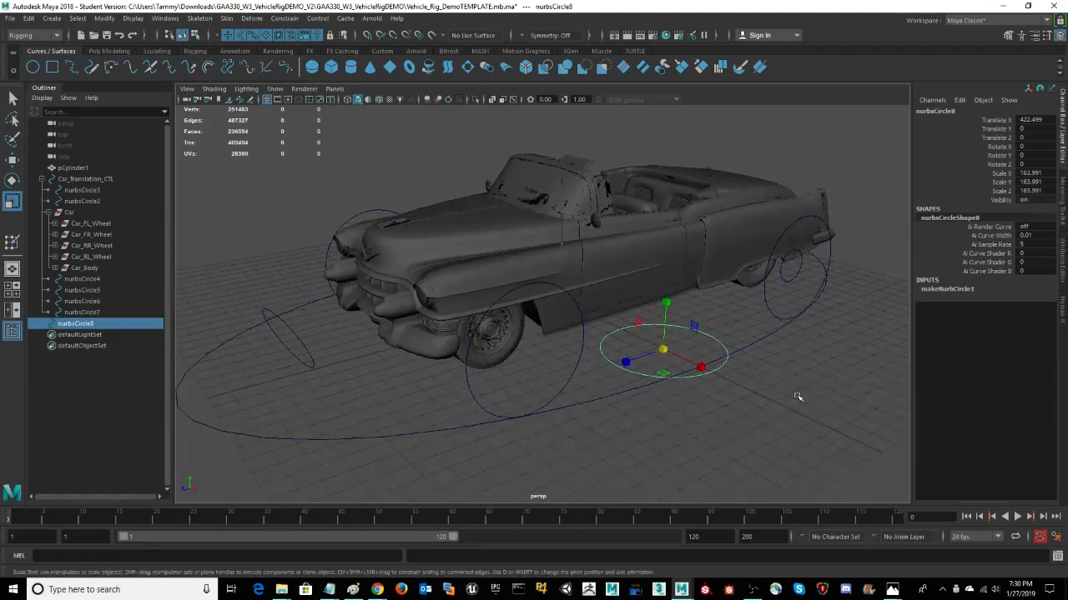
Step: Raise the circle to about 103.2 in Y and stand it upright with a Z rotation of 90
{"action": "key", "text": "w"}
{"action": "left_click_drag", "start_coordinate": [667, 306], "coordinate": [724, 336]}
{"action": "key", "text": "r"}
{"action": "key", "text": "e"}
{"action": "left_click", "coordinate": [1029, 164]}
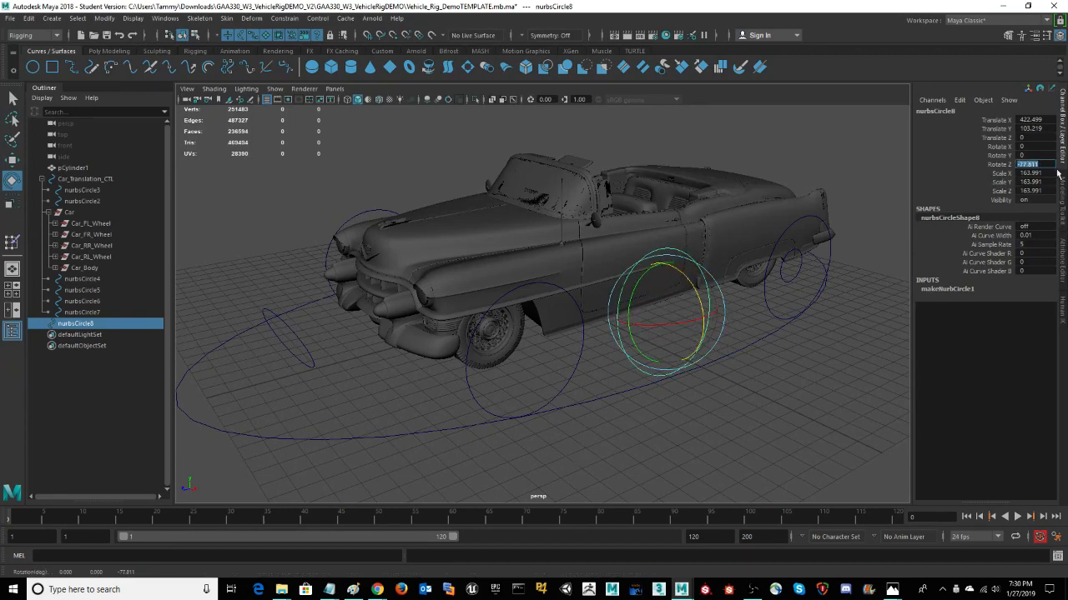
{"action": "type", "text": "90"}
{"action": "key", "text": "Return"}
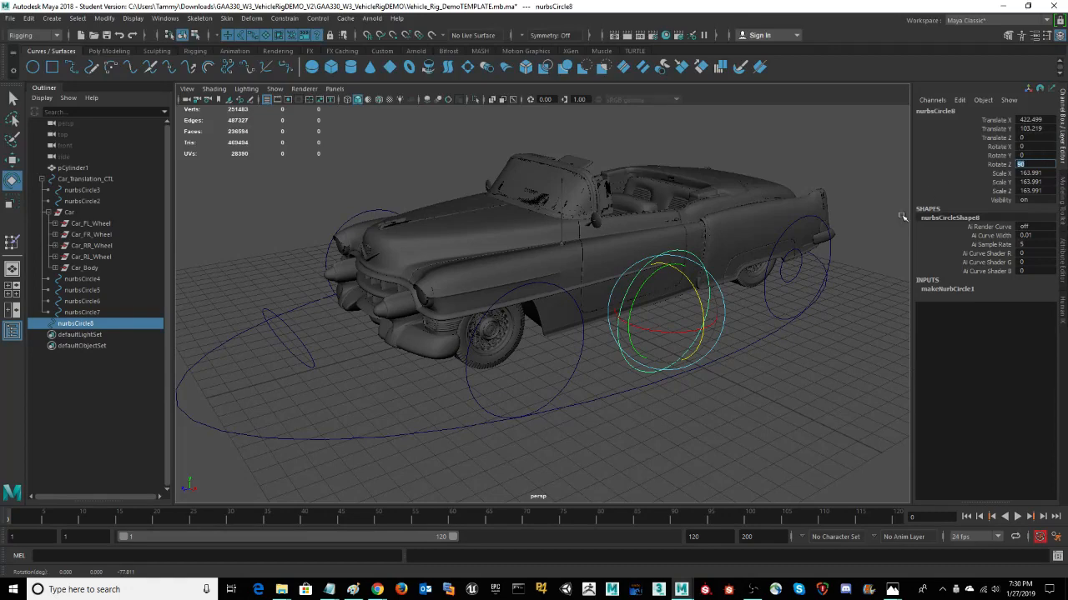
Step: Move the circle onto the front left wheel's hub in the orthographic side view
{"action": "left_click_drag", "start_coordinate": [684, 431], "coordinate": [674, 412], "text": "alt"}
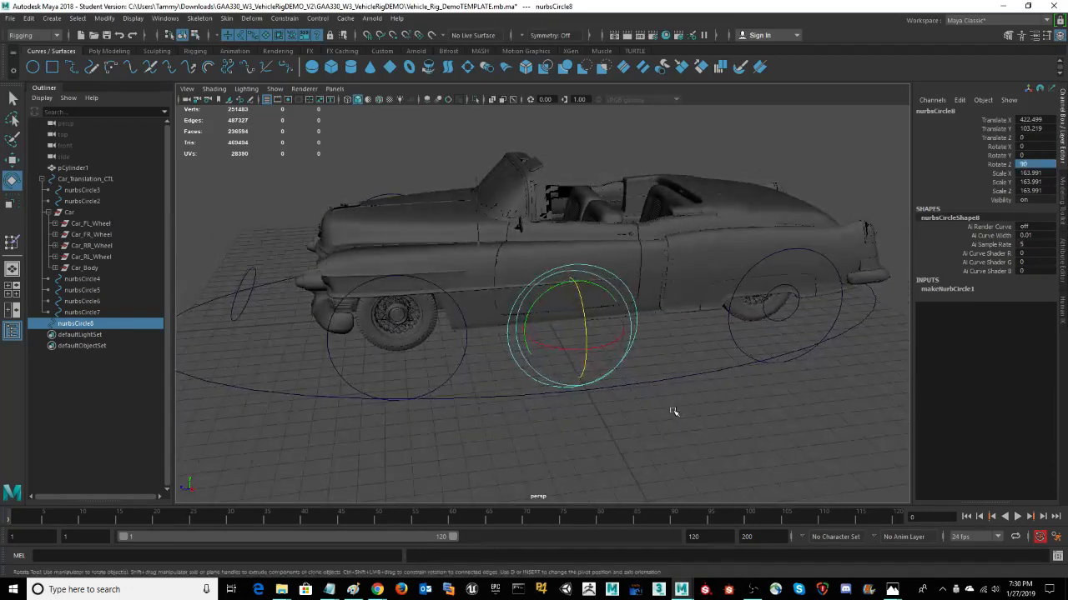
{"action": "key", "text": "space"}
{"action": "key", "text": "space"}
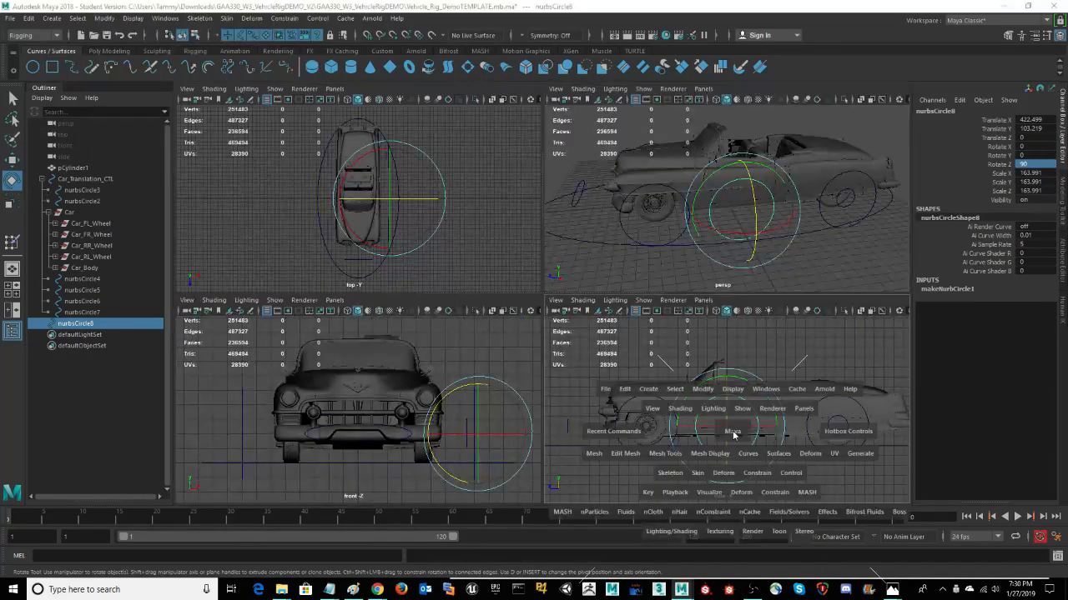
{"action": "key", "text": "space"}
{"action": "scroll", "coordinate": [545, 422], "scroll_direction": "up", "scroll_amount": 4}
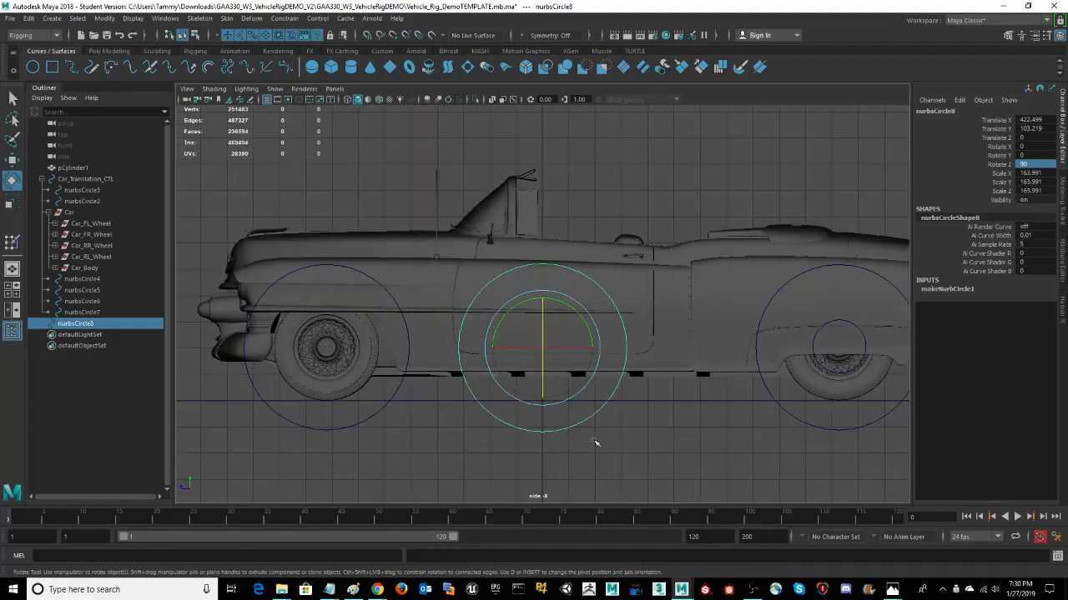
{"action": "middle_click_drag", "start_coordinate": [595, 442], "coordinate": [661, 426], "text": "alt"}
{"action": "key", "text": "w"}
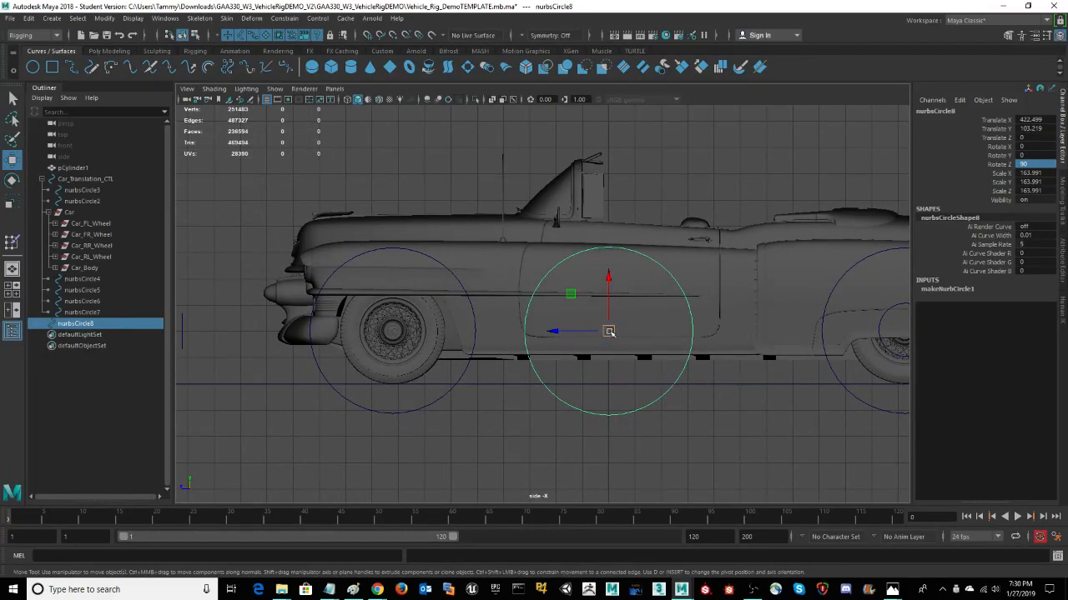
{"action": "left_click_drag", "start_coordinate": [609, 333], "coordinate": [395, 330]}
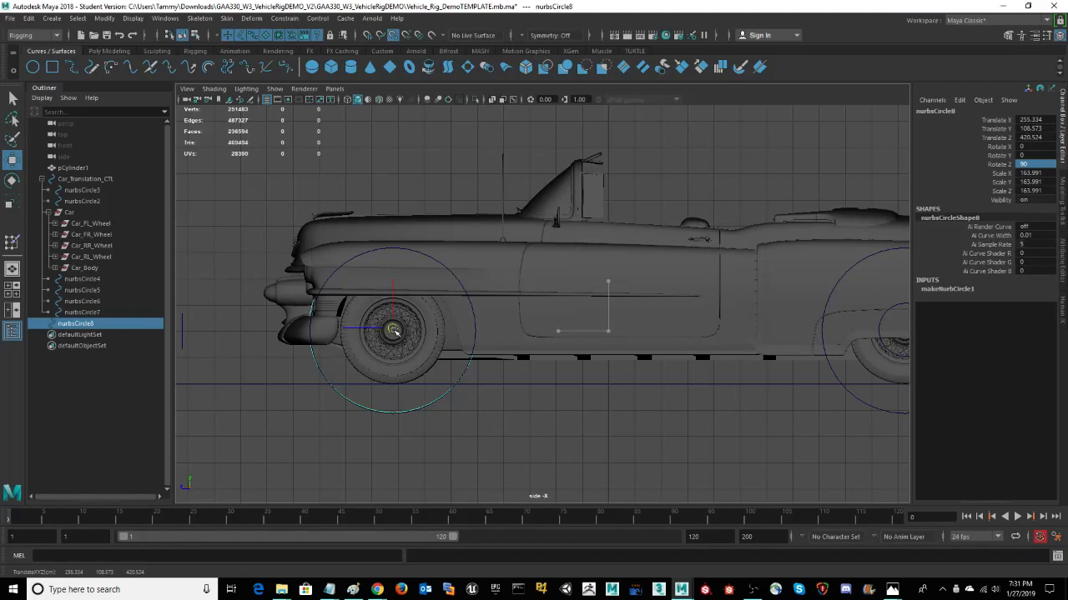
Step: Fine-tune the circle's height on the wheel hub to about 105.4 in Y
{"action": "left_click_drag", "start_coordinate": [393, 330], "coordinate": [393, 330]}
{"action": "left_click_drag", "start_coordinate": [393, 330], "coordinate": [393, 334]}
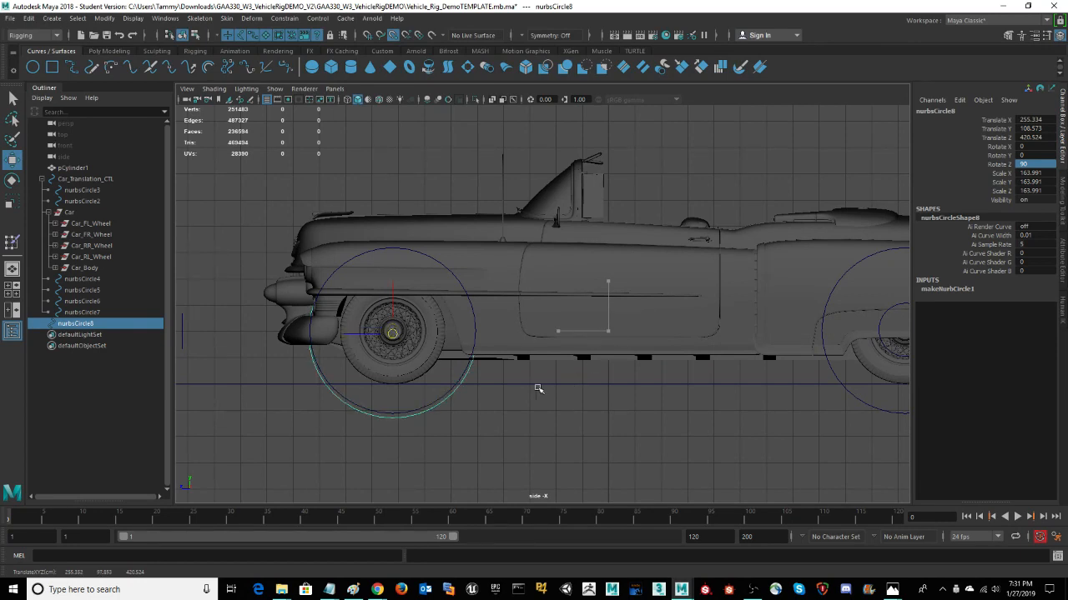
{"action": "left_click_drag", "start_coordinate": [392, 284], "coordinate": [391, 277]}
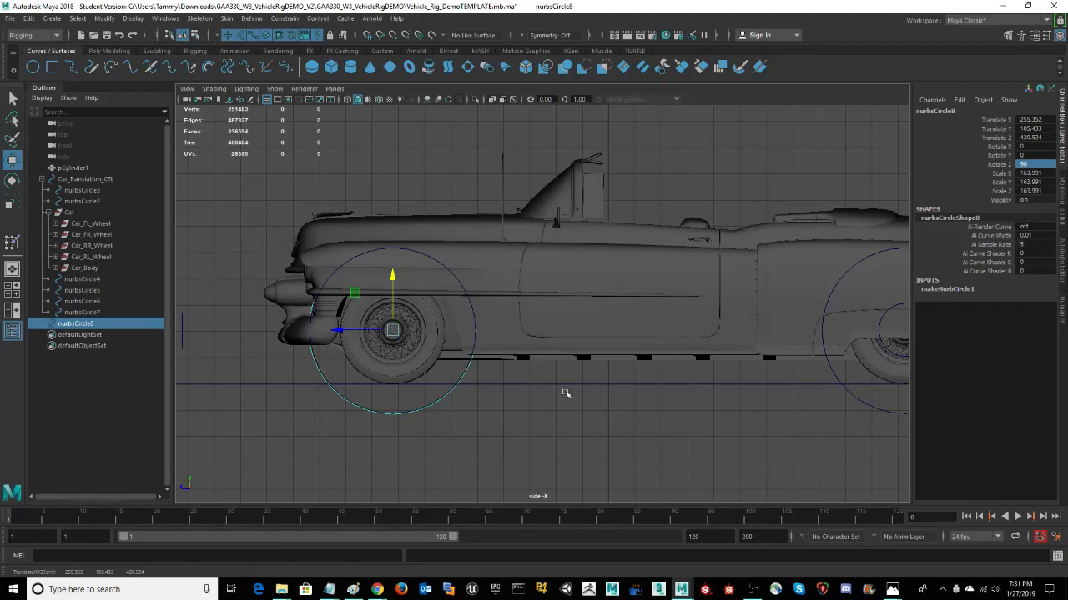
Step: In the perspective view, pull the circle outward from the front left wheel to about 419.1 in X
{"action": "key", "text": "space"}
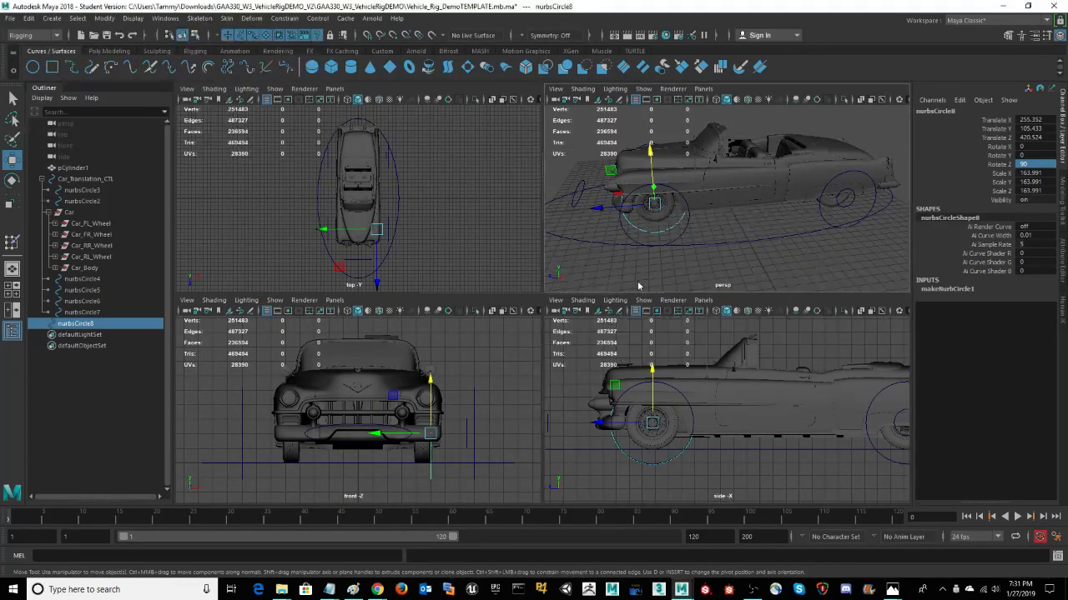
{"action": "key", "text": "space"}
{"action": "left_click_drag", "start_coordinate": [613, 284], "coordinate": [539, 402], "text": "alt"}
{"action": "left_click_drag", "start_coordinate": [724, 378], "coordinate": [643, 400], "text": "alt"}
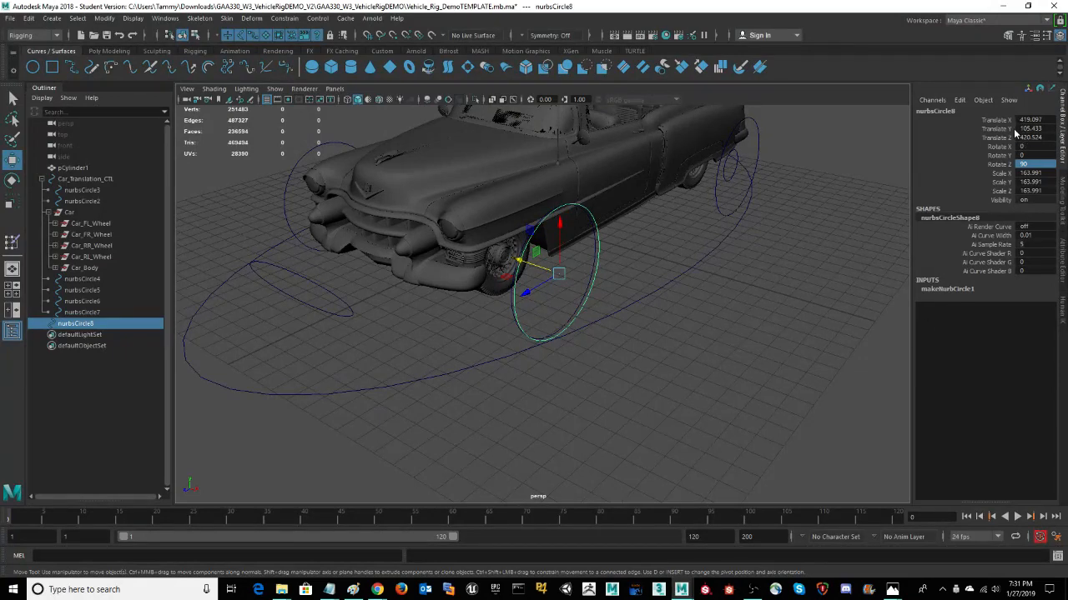
Step: Delete the construction history of the control circle at the front left wheel
{"action": "left_click", "coordinate": [29, 18]}
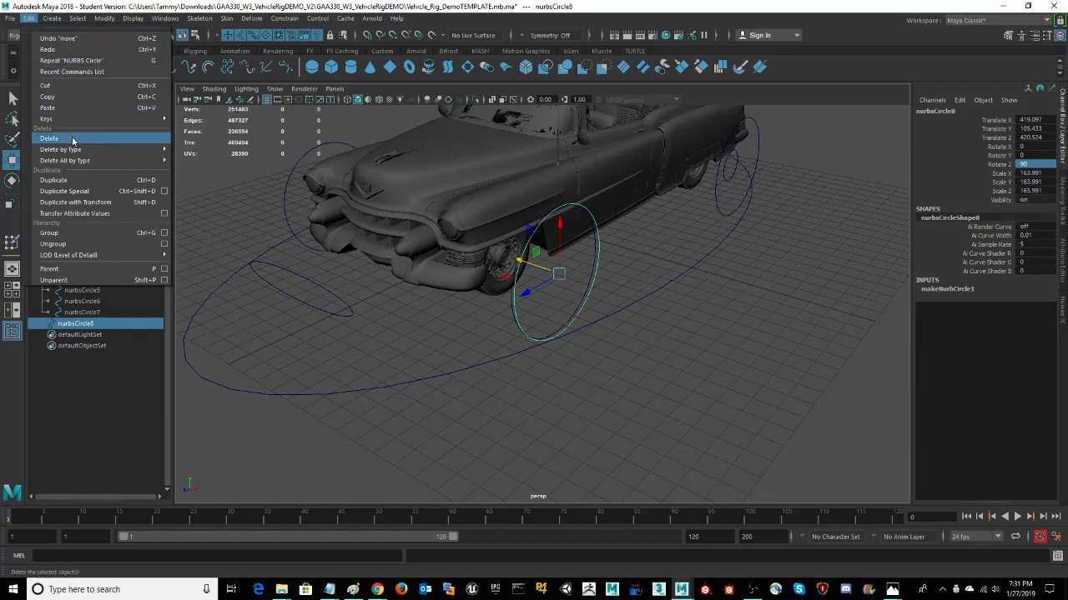
{"action": "mouse_move", "coordinate": [74, 152]}
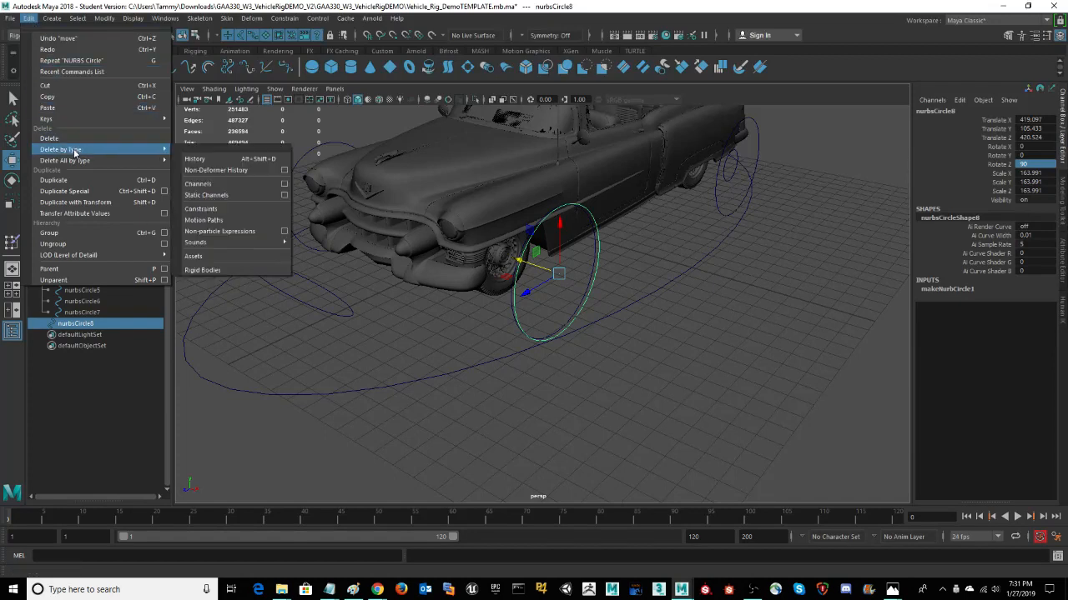
{"action": "left_click", "coordinate": [207, 163]}
Step: Reset the Freeze Transformations options to their defaults and freeze the front left wheel circle's transformations
{"action": "left_click", "coordinate": [105, 18]}
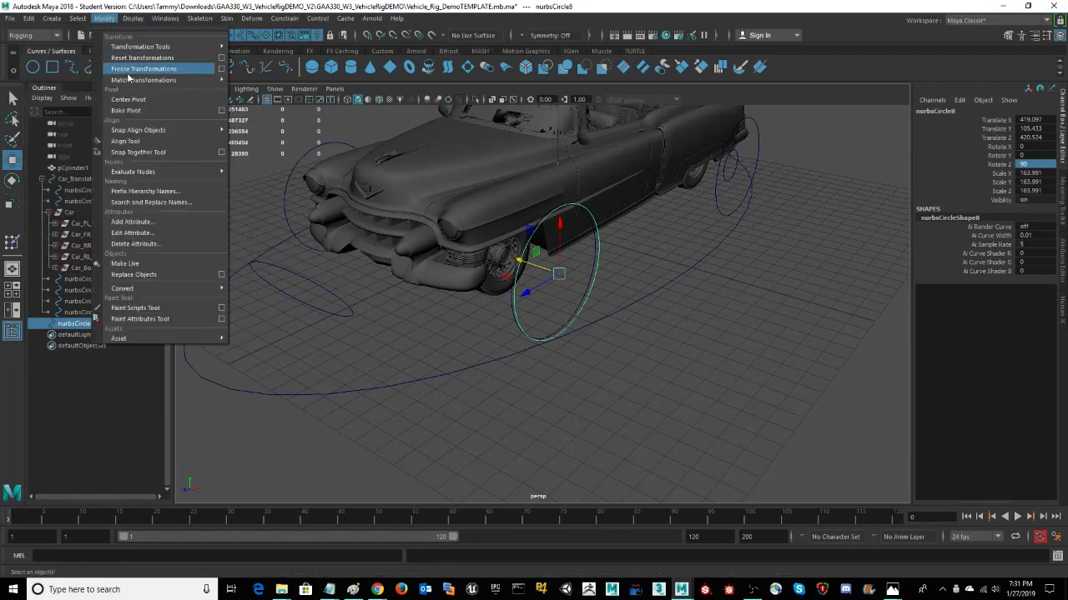
{"action": "left_click", "coordinate": [222, 68]}
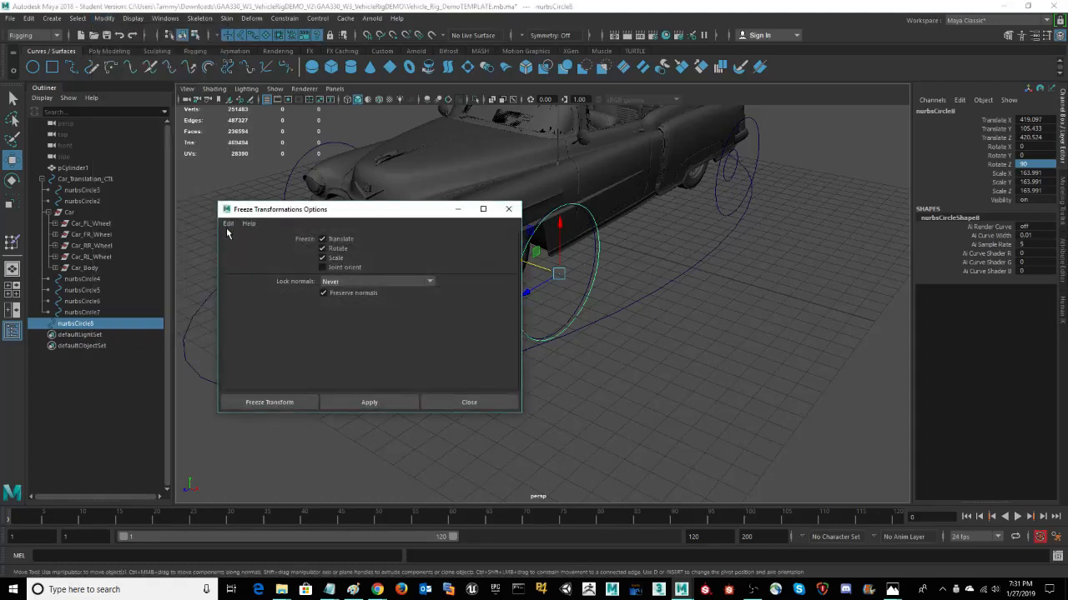
{"action": "left_click", "coordinate": [228, 224]}
{"action": "left_click", "coordinate": [254, 246]}
{"action": "left_click", "coordinate": [272, 403]}
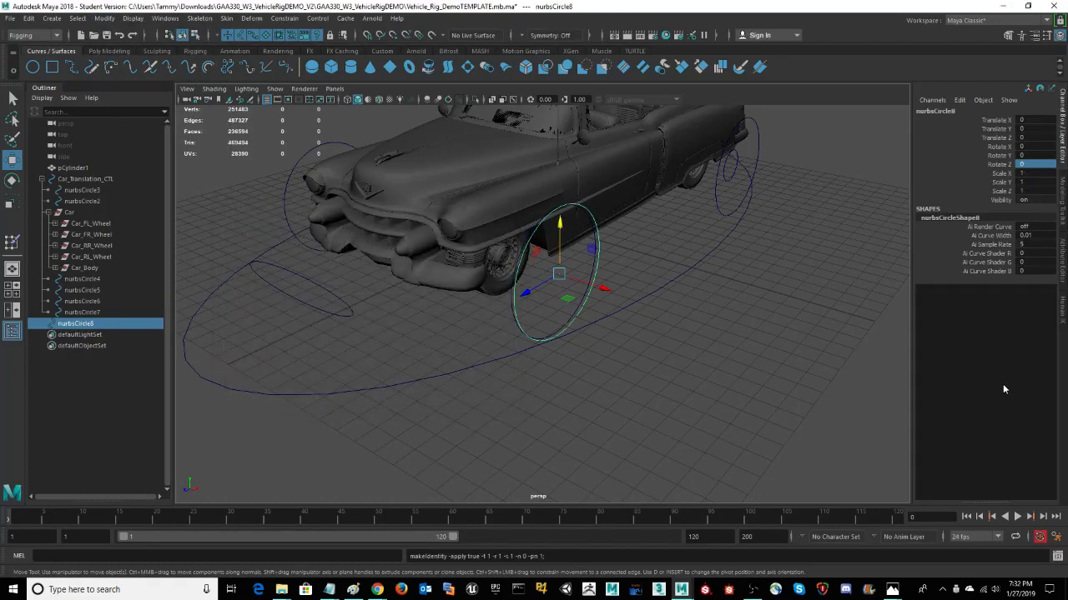
Step: Examine the circle's placement and axis orientation around the front left wheel from several angles
{"action": "left_click_drag", "start_coordinate": [774, 336], "coordinate": [920, 212], "text": "alt"}
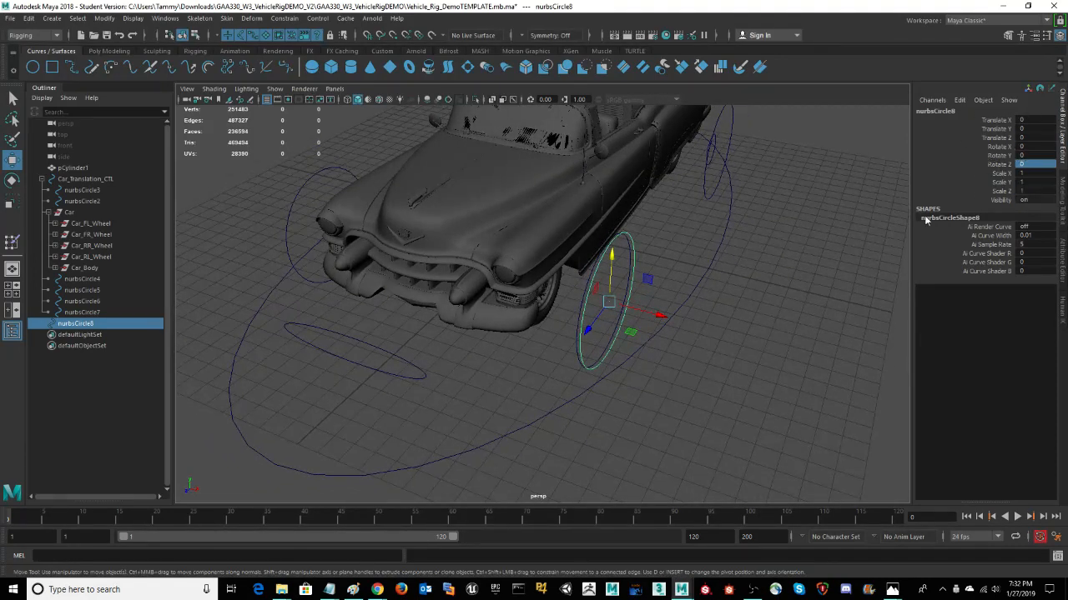
{"action": "left_click_drag", "start_coordinate": [747, 359], "coordinate": [705, 361], "text": "alt"}
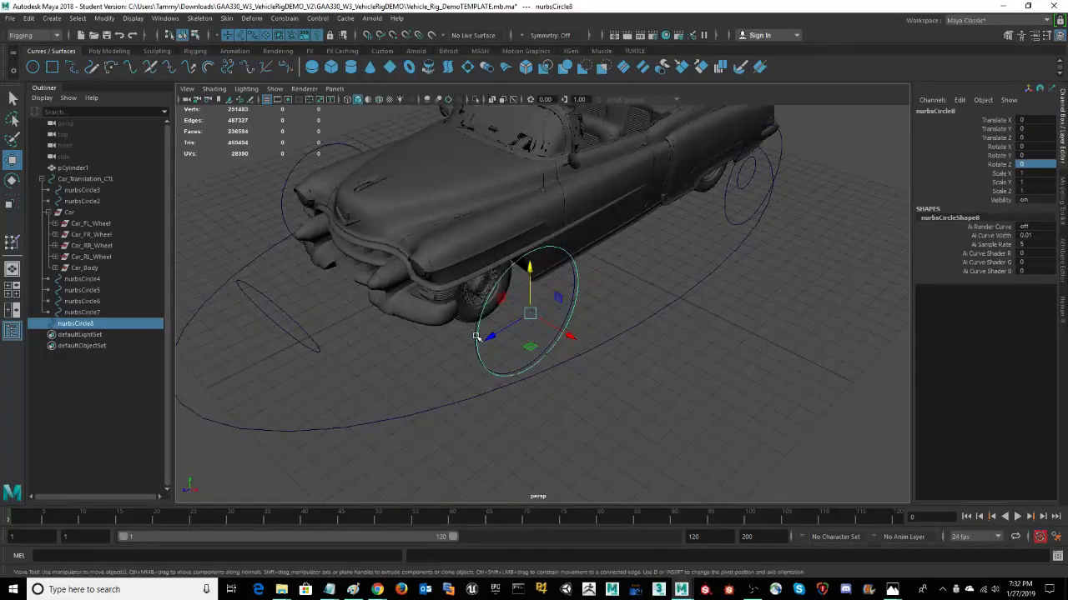
{"action": "left_click_drag", "start_coordinate": [771, 356], "coordinate": [778, 397], "text": "alt"}
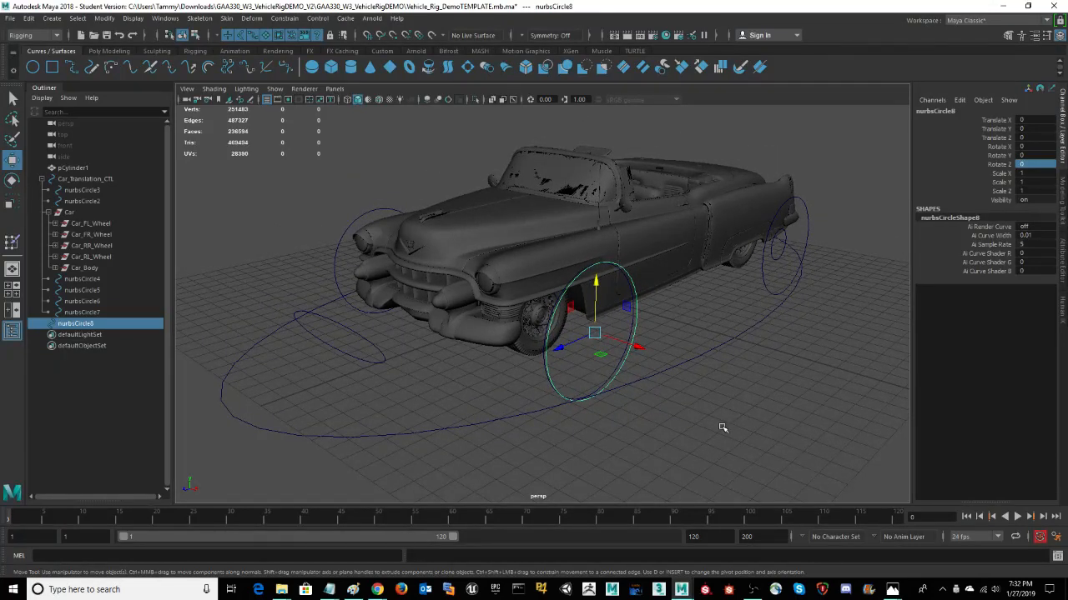
{"action": "left_click_drag", "start_coordinate": [733, 421], "coordinate": [752, 404], "text": "alt"}
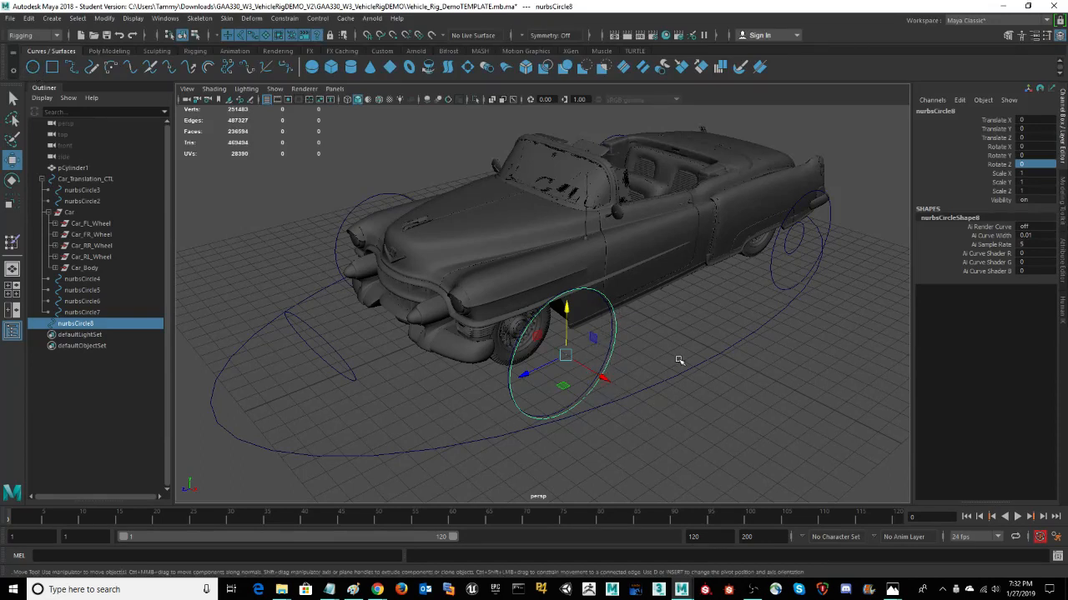
{"action": "left_click_drag", "start_coordinate": [665, 348], "coordinate": [605, 375], "text": "alt"}
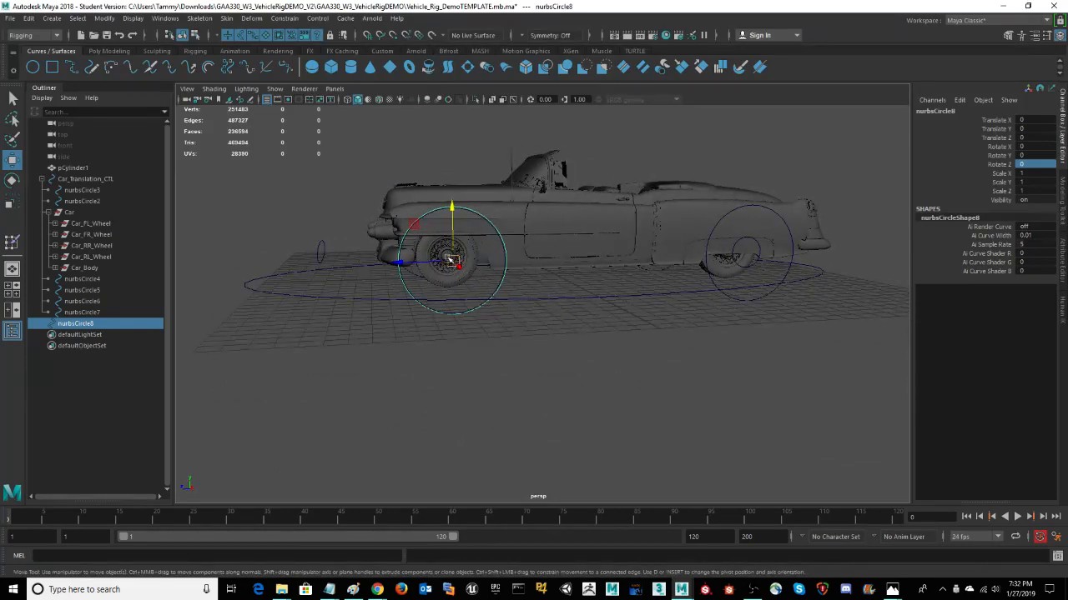
{"action": "left_click_drag", "start_coordinate": [556, 340], "coordinate": [583, 338], "text": "alt"}
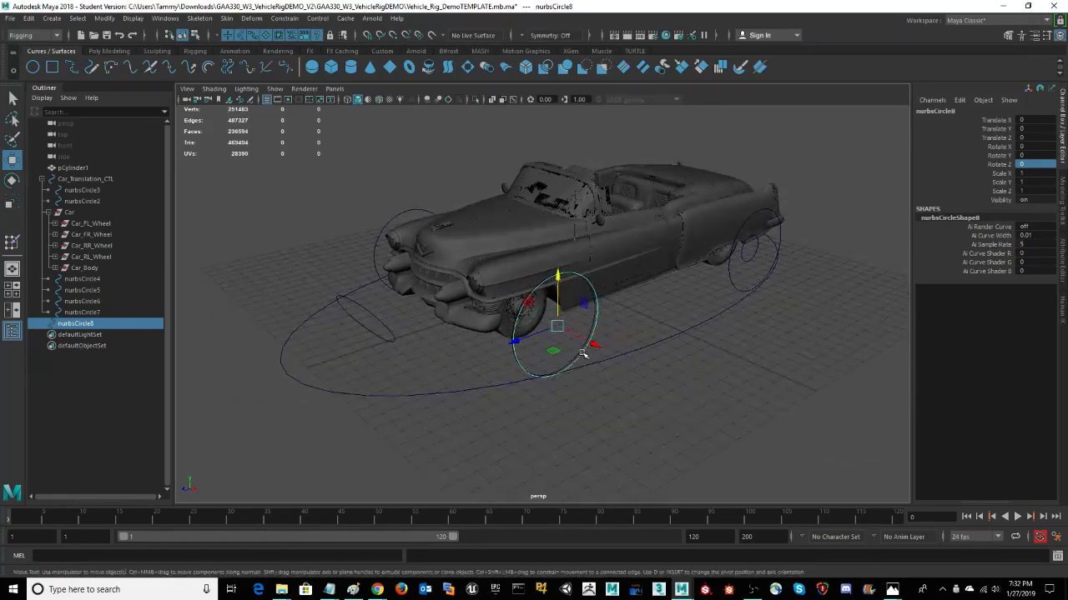
Step: Try moving the small control circle beside the rear left wheel down in Y, and inspect the wheels from the side and below
{"action": "left_click", "coordinate": [558, 278]}
{"action": "left_click_drag", "start_coordinate": [790, 384], "coordinate": [759, 284], "text": "alt"}
{"action": "left_click", "coordinate": [755, 262]}
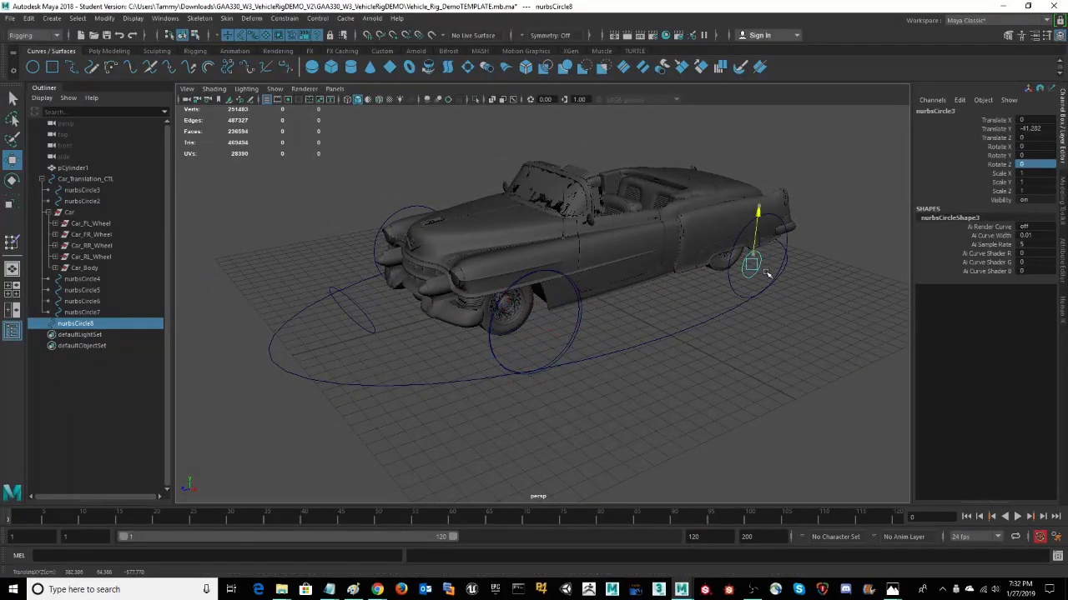
{"action": "left_click_drag", "start_coordinate": [769, 345], "coordinate": [766, 404], "text": "alt"}
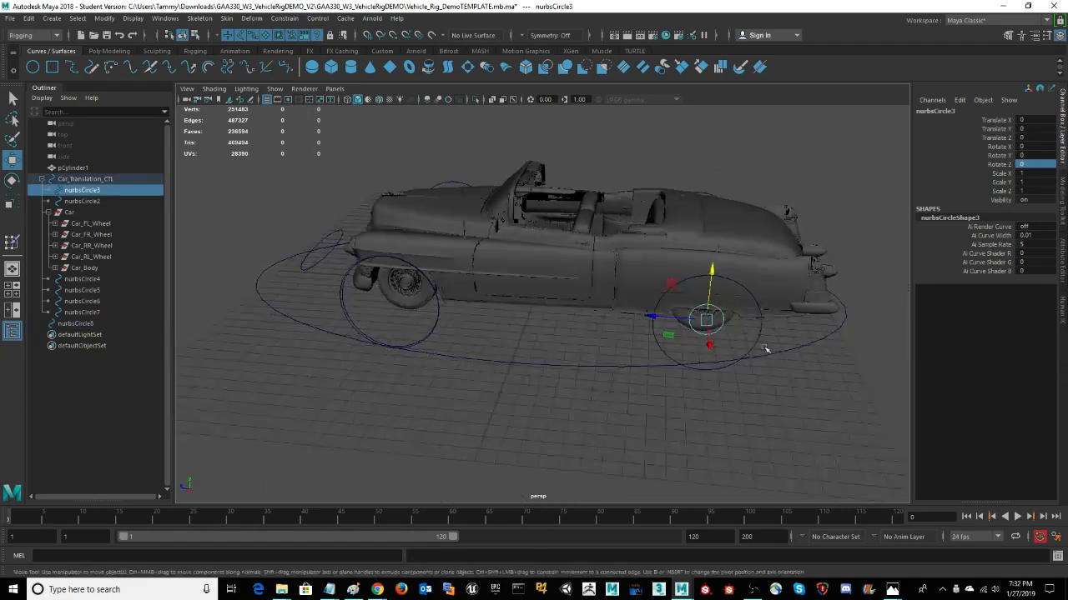
{"action": "right_click_drag", "start_coordinate": [765, 403], "coordinate": [914, 423], "text": "alt"}
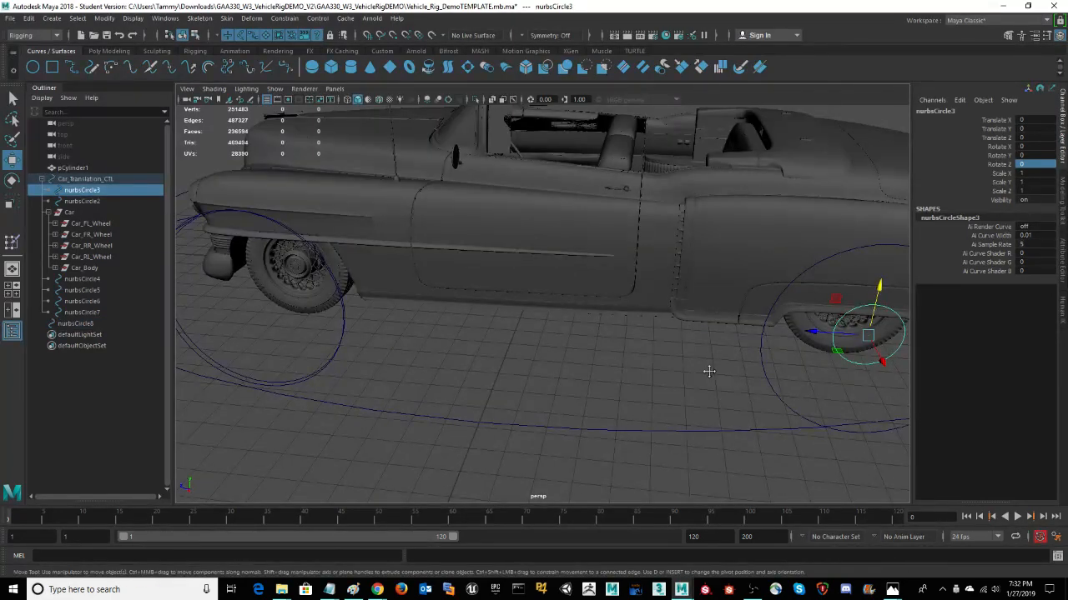
{"action": "left_click_drag", "start_coordinate": [710, 371], "coordinate": [519, 359], "text": "alt"}
{"action": "left_click_drag", "start_coordinate": [726, 454], "coordinate": [582, 431], "text": "alt"}
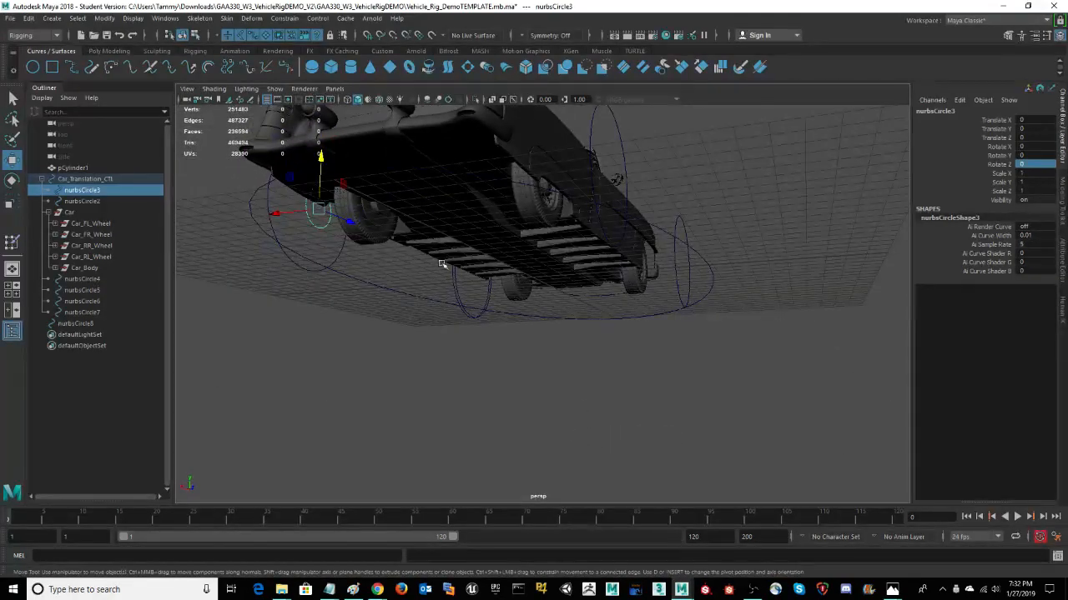
{"action": "left_click_drag", "start_coordinate": [331, 278], "coordinate": [504, 378], "text": "alt"}
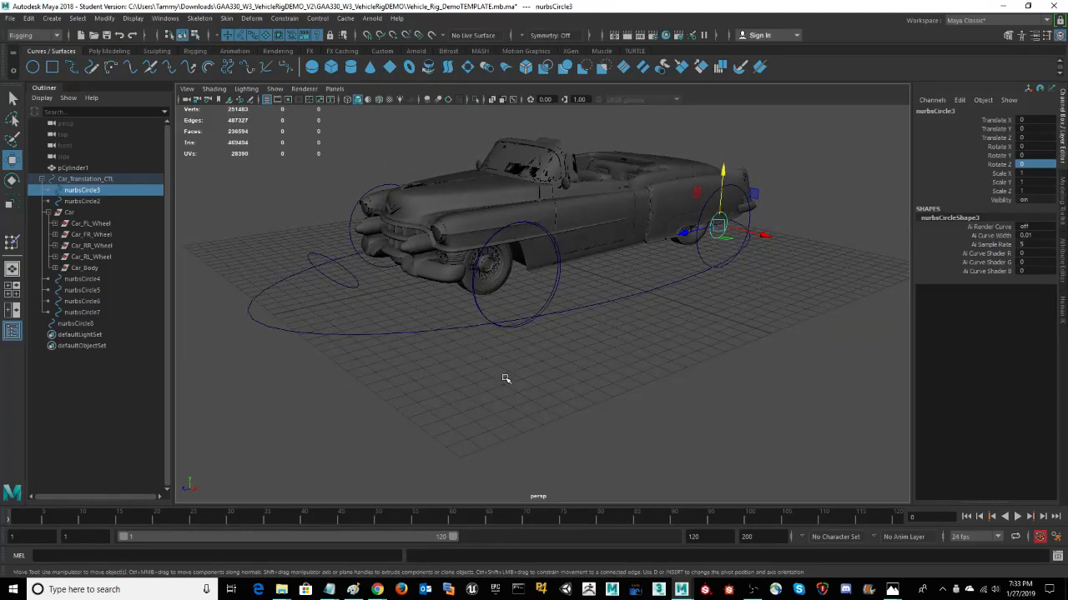
Step: Try rotating the control circle in front of the car, and undo the rotation
{"action": "left_click", "coordinate": [313, 258]}
{"action": "scroll", "coordinate": [432, 336], "scroll_direction": "up", "scroll_amount": 3}
{"action": "mouse_move", "coordinate": [554, 292]}
{"action": "left_mouse_down", "text": "alt"}
{"action": "mouse_move", "coordinate": [512, 331]}
{"action": "mouse_move", "coordinate": [559, 281]}
{"action": "left_mouse_up", "text": "alt"}
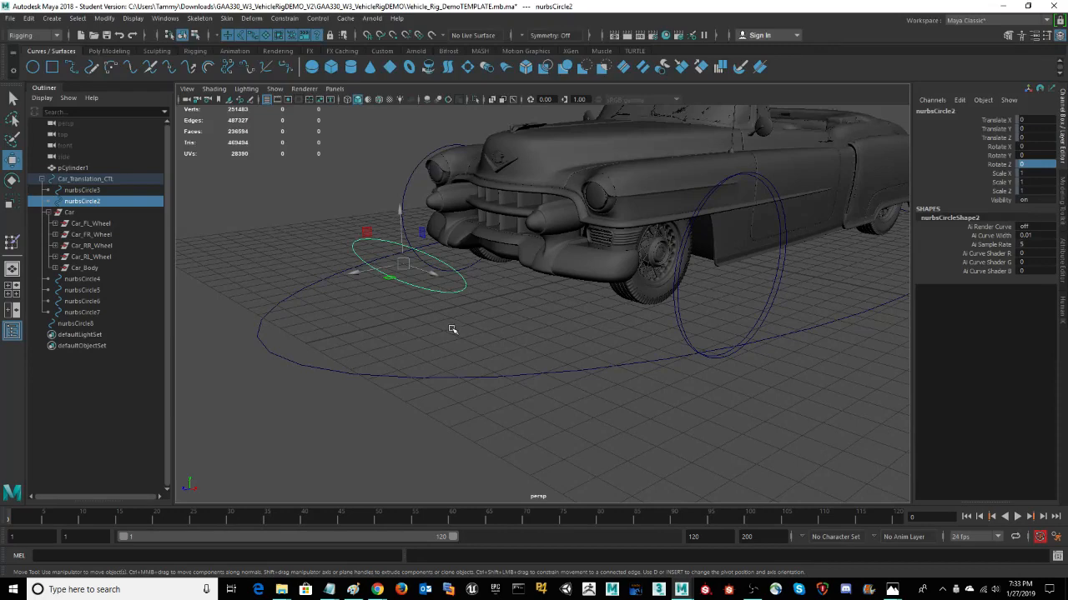
{"action": "mouse_move", "coordinate": [452, 331]}
{"action": "left_mouse_down", "text": "alt"}
{"action": "mouse_move", "coordinate": [434, 317]}
{"action": "mouse_move", "coordinate": [453, 332]}
{"action": "left_mouse_up", "text": "alt"}
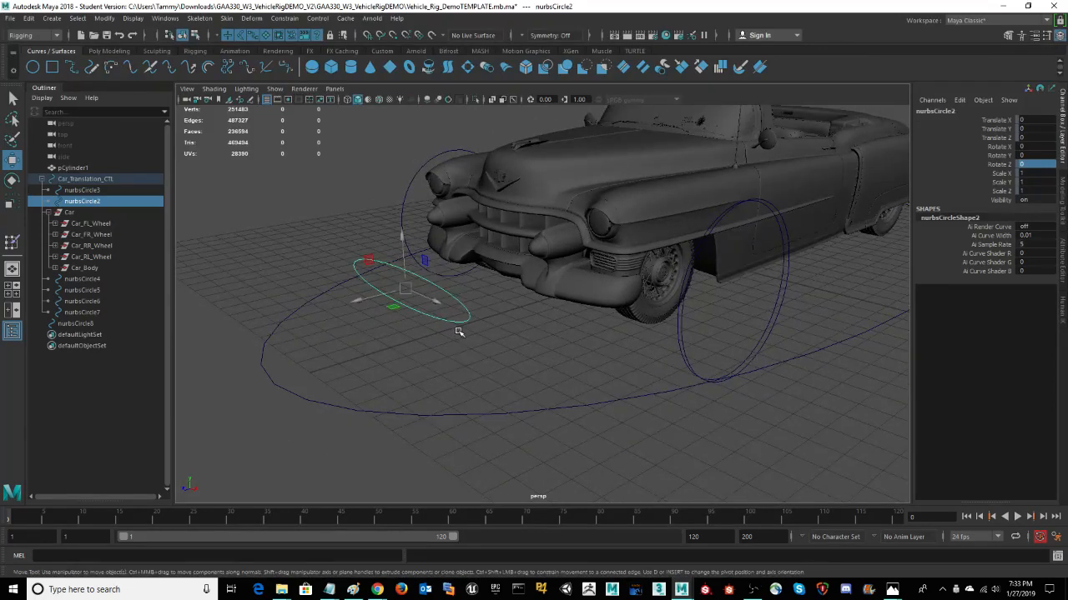
{"action": "key", "text": "e"}
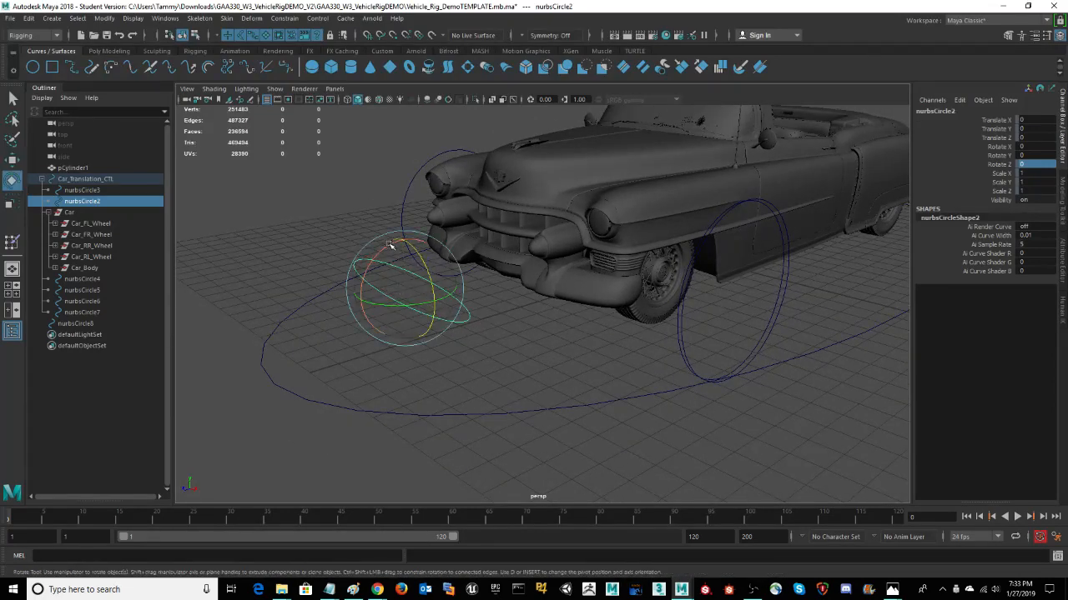
{"action": "left_click_drag", "start_coordinate": [387, 255], "coordinate": [403, 306]}
{"action": "key", "text": "ctrl+z"}
{"action": "key", "text": "ctrl+z"}
{"action": "key", "text": "ctrl+z"}
{"action": "key", "text": "ctrl+z"}
{"action": "key", "text": "ctrl+z"}
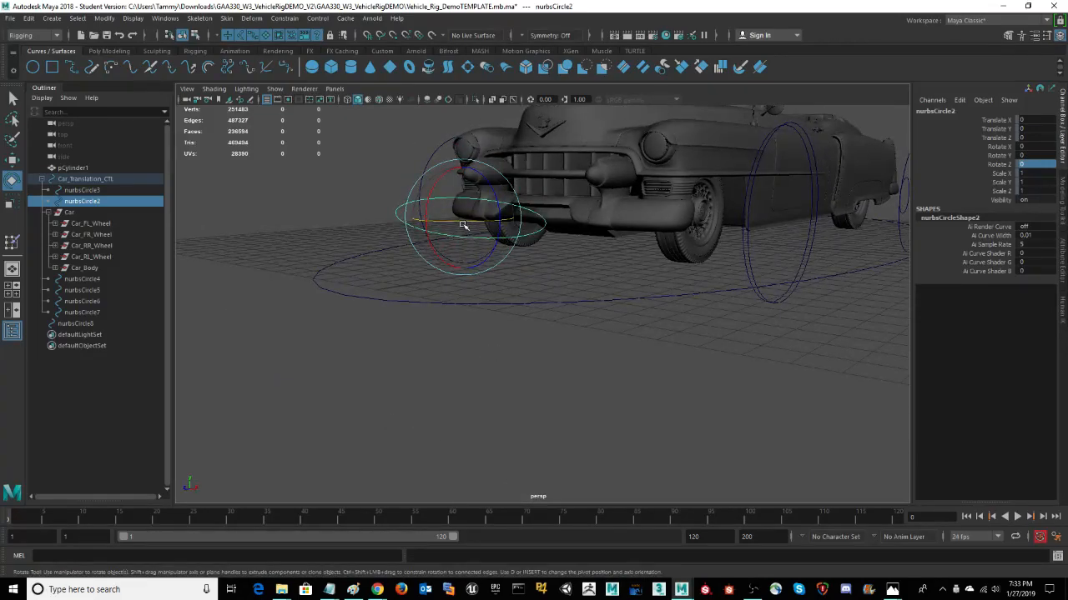
Step: Try turning the front control circle about 14.4 degrees around Y and about 35.1 degrees around X, undoing each rotation
{"action": "mouse_move", "coordinate": [462, 224]}
{"action": "left_mouse_down"}
{"action": "mouse_move", "coordinate": [448, 223]}
{"action": "mouse_move", "coordinate": [472, 228]}
{"action": "left_mouse_up"}
{"action": "key", "text": "ctrl+z"}
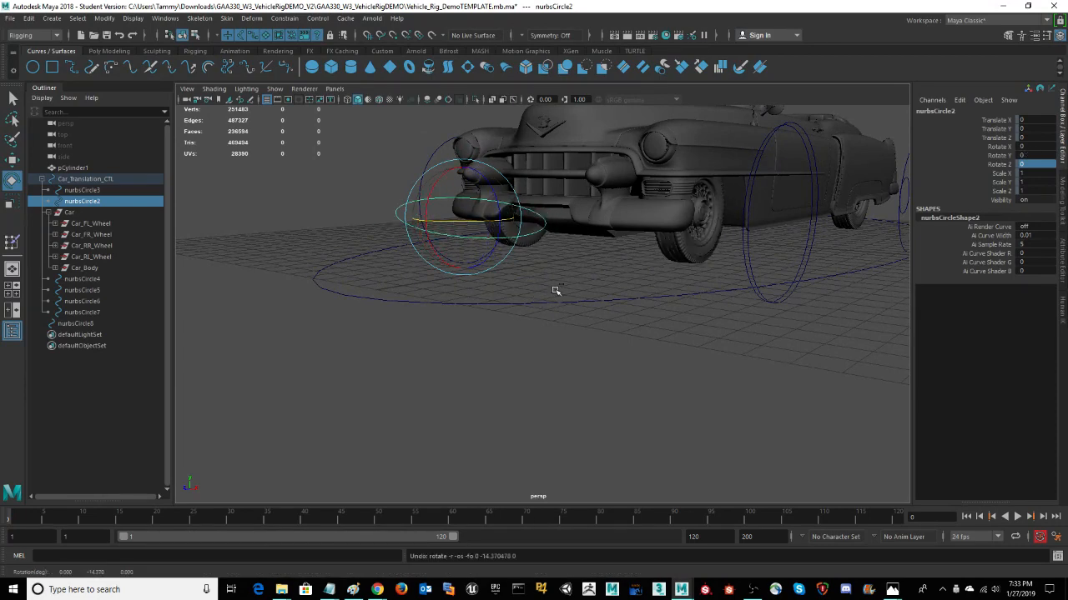
{"action": "left_click_drag", "start_coordinate": [559, 292], "coordinate": [557, 294], "text": "alt"}
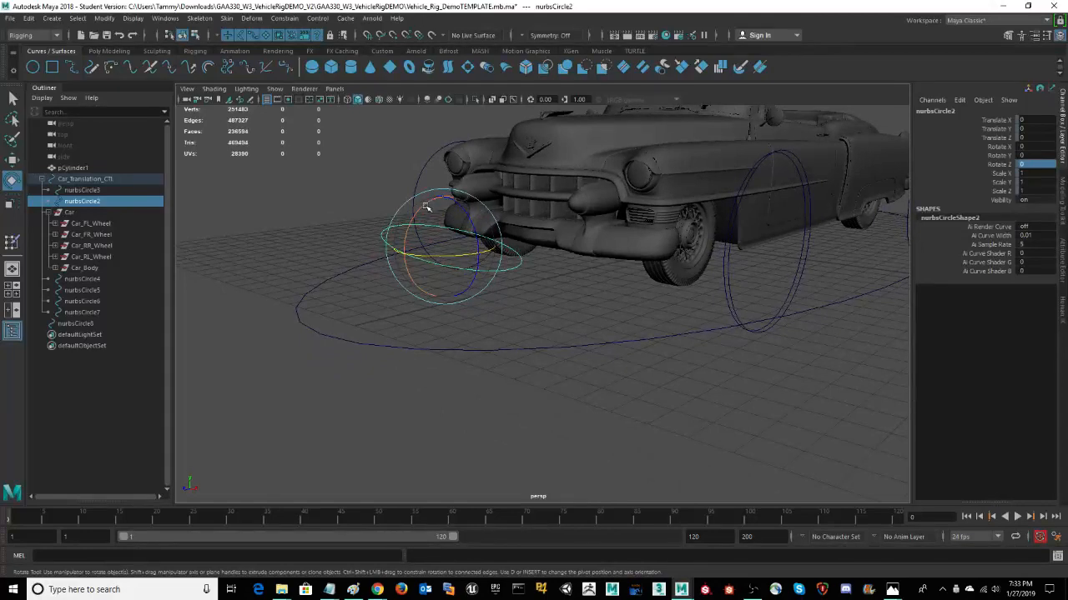
{"action": "left_click_drag", "start_coordinate": [425, 208], "coordinate": [436, 238]}
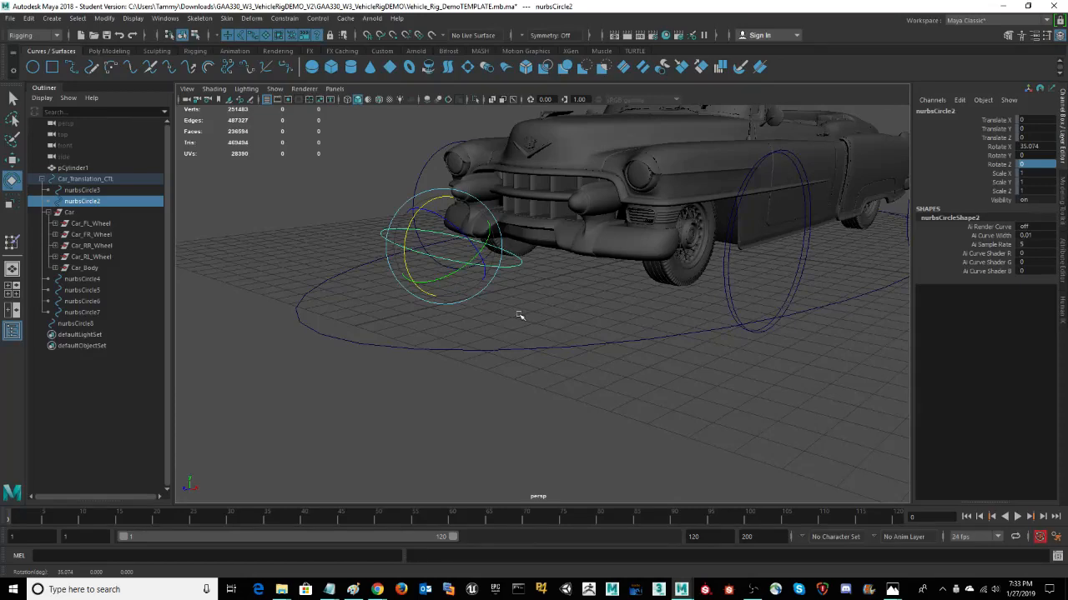
{"action": "key", "text": "ctrl+z"}
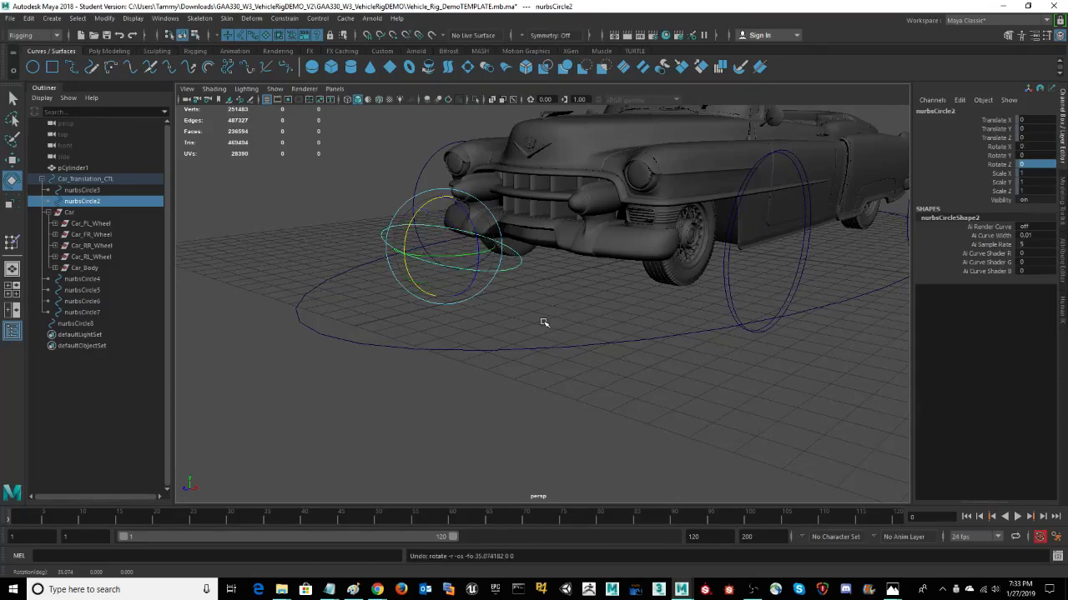
Step: Select the large Car_Translation_CTL circle around the car and frame it in the perspective view
{"action": "left_click_drag", "start_coordinate": [585, 300], "coordinate": [746, 434], "text": "alt"}
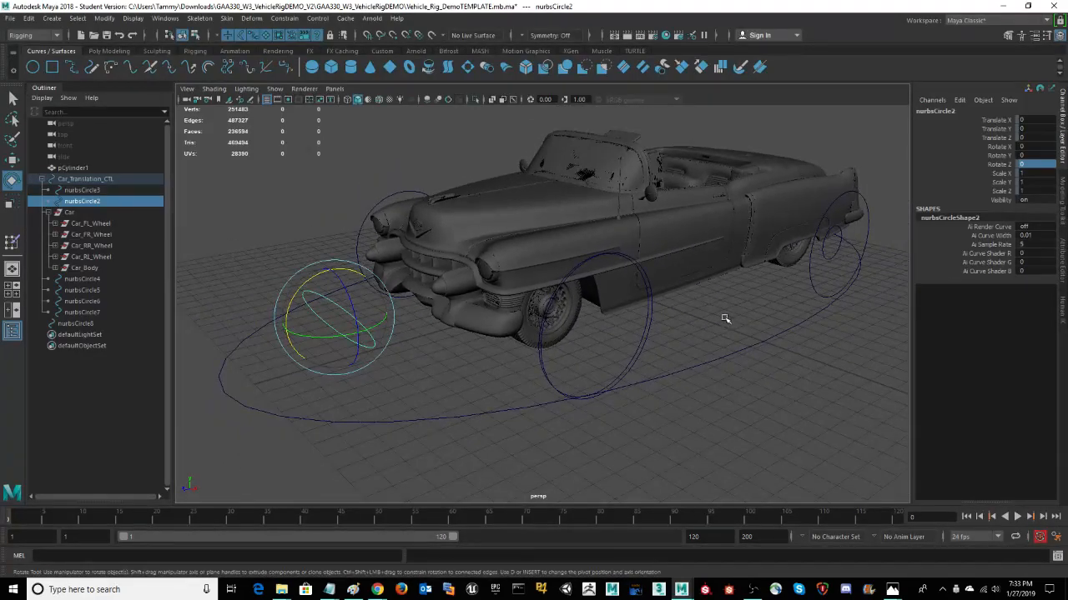
{"action": "left_click_drag", "start_coordinate": [727, 317], "coordinate": [706, 397]}
{"action": "key", "text": "f"}
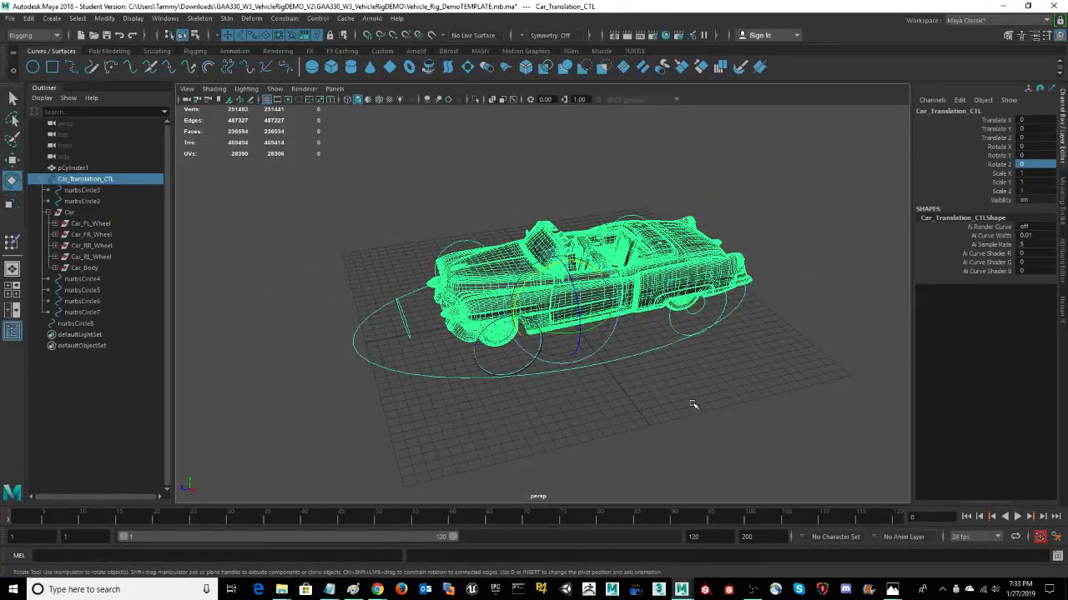
Step: Examine the Car_Translation_CTL circle and everything parented under it from the side, above and front
{"action": "middle_click_drag", "start_coordinate": [693, 405], "coordinate": [653, 393], "text": "alt"}
{"action": "mouse_move", "coordinate": [596, 392]}
{"action": "left_mouse_down", "text": "alt"}
{"action": "mouse_move", "coordinate": [605, 386]}
{"action": "mouse_move", "coordinate": [604, 396]}
{"action": "left_mouse_up", "text": "alt"}
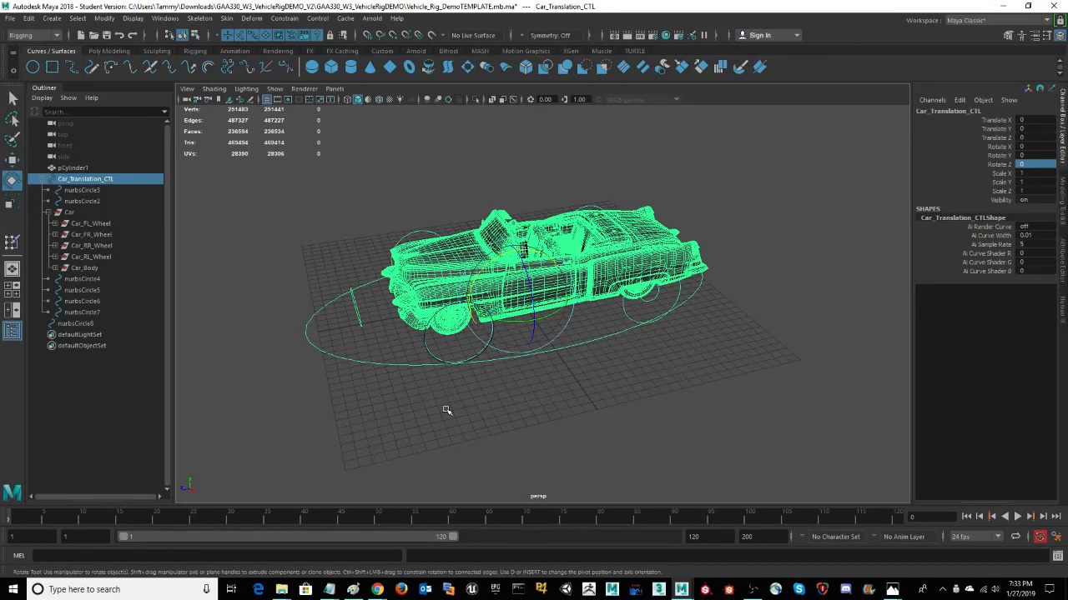
{"action": "right_click_drag", "start_coordinate": [572, 381], "coordinate": [642, 383], "text": "alt"}
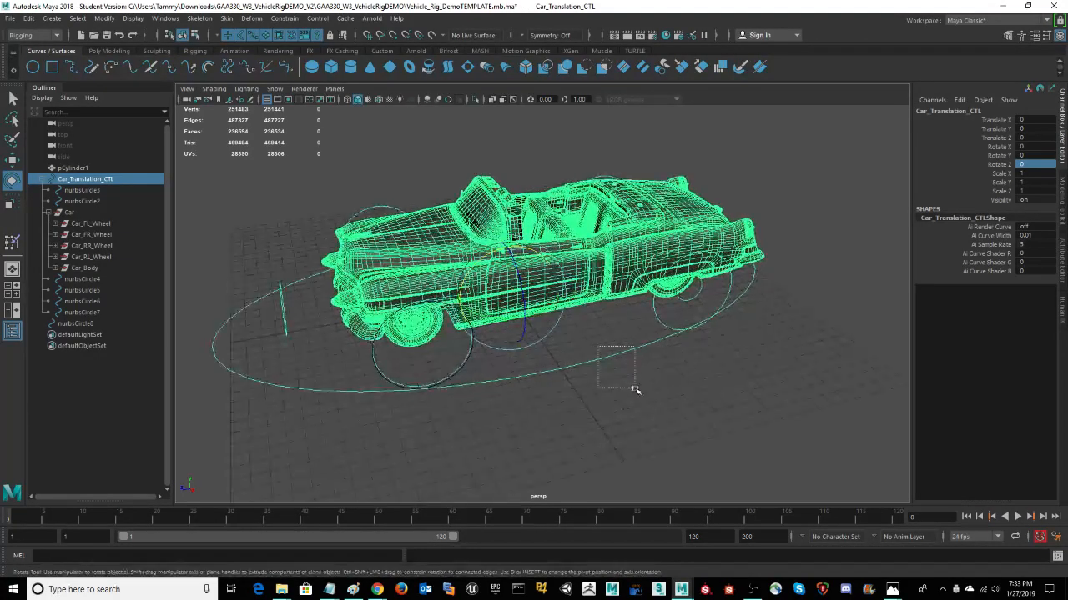
{"action": "mouse_move", "coordinate": [606, 416]}
{"action": "left_mouse_down", "text": "alt"}
{"action": "mouse_move", "coordinate": [603, 381]}
{"action": "mouse_move", "coordinate": [603, 395]}
{"action": "left_mouse_up", "text": "alt"}
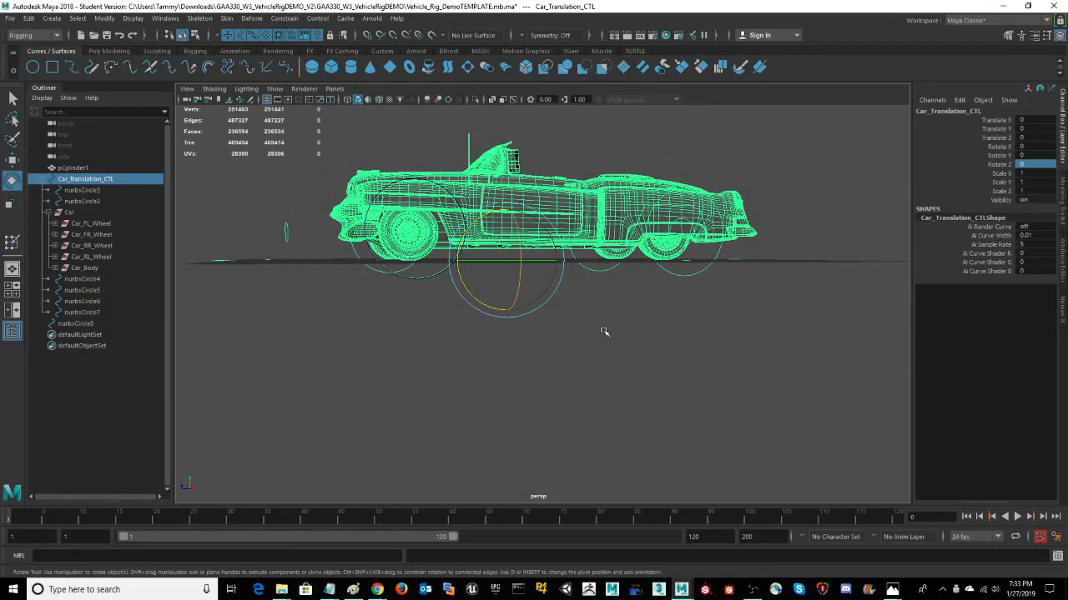
{"action": "left_click_drag", "start_coordinate": [603, 332], "coordinate": [551, 350], "text": "alt"}
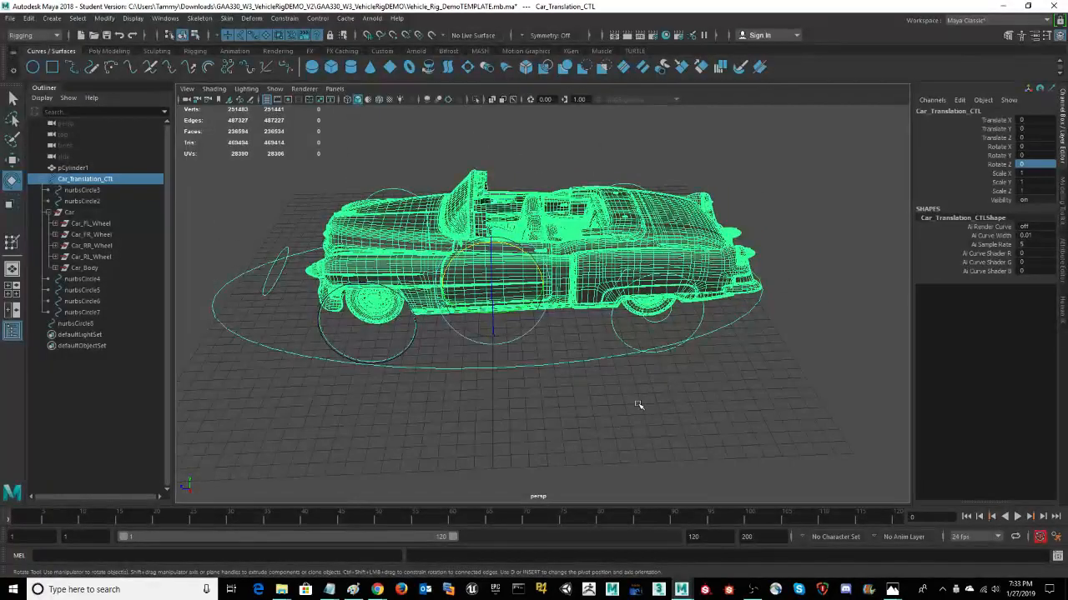
{"action": "left_click_drag", "start_coordinate": [638, 406], "coordinate": [621, 377], "text": "alt"}
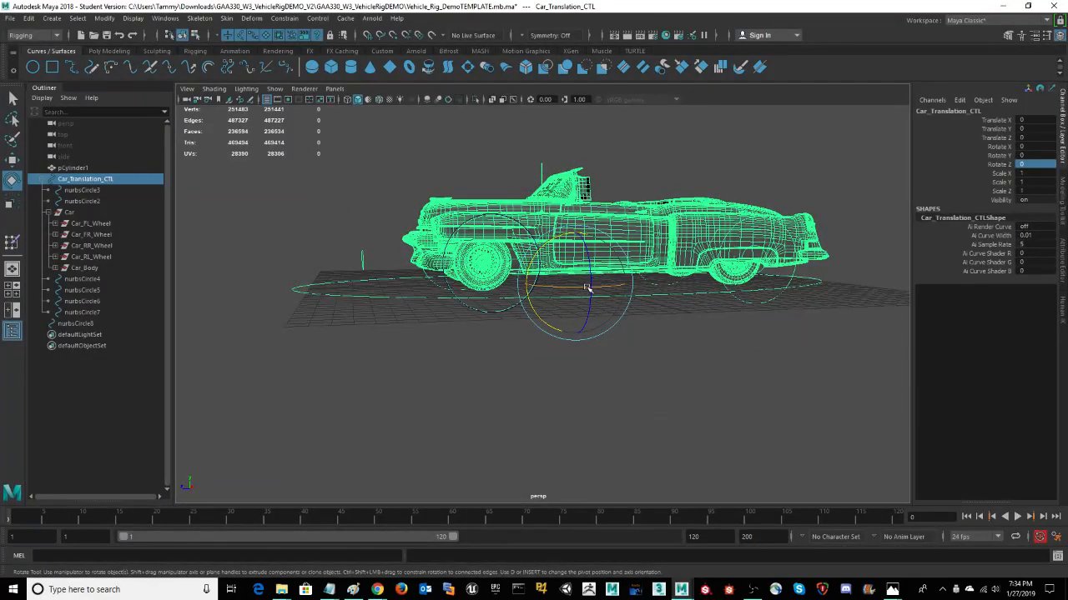
{"action": "mouse_move", "coordinate": [668, 347]}
{"action": "left_mouse_down", "text": "alt"}
{"action": "mouse_move", "coordinate": [656, 291]}
{"action": "mouse_move", "coordinate": [659, 358]}
{"action": "left_mouse_up", "text": "alt"}
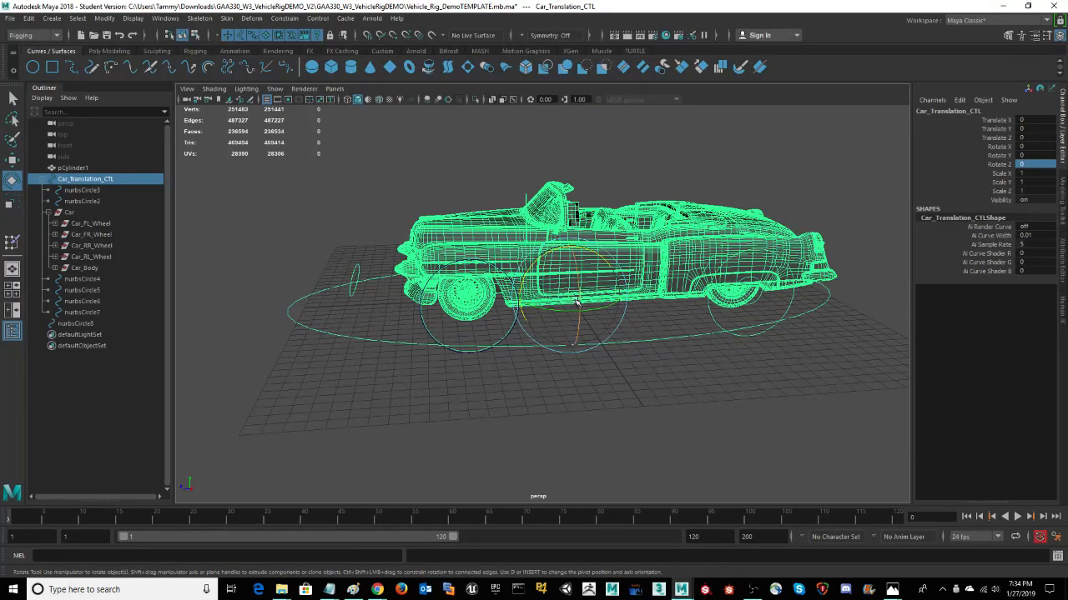
{"action": "left_click_drag", "start_coordinate": [600, 385], "coordinate": [590, 407], "text": "alt"}
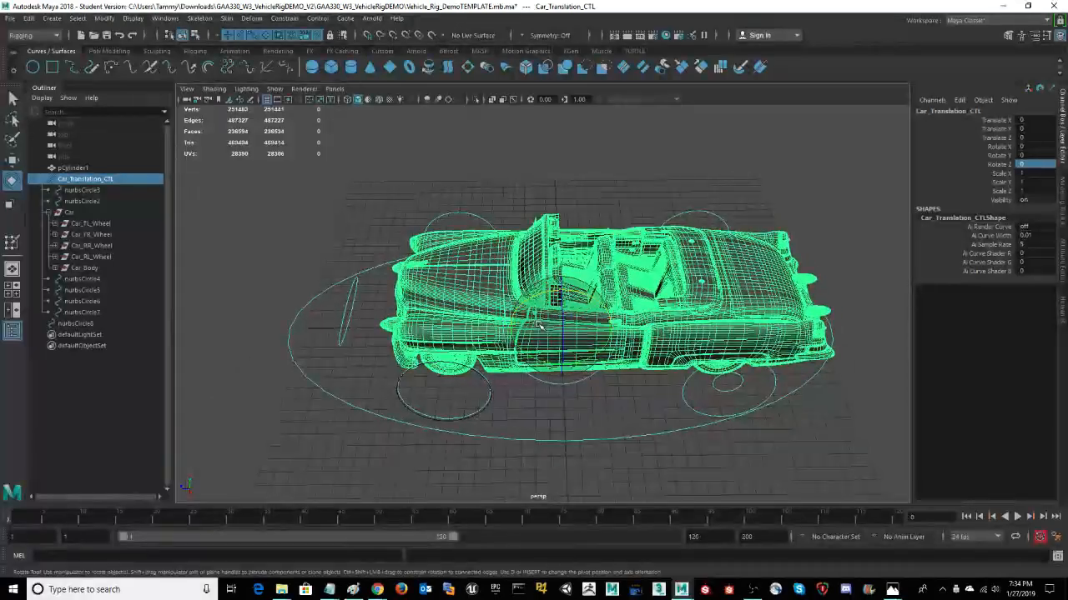
{"action": "left_click_drag", "start_coordinate": [797, 421], "coordinate": [734, 400], "text": "alt"}
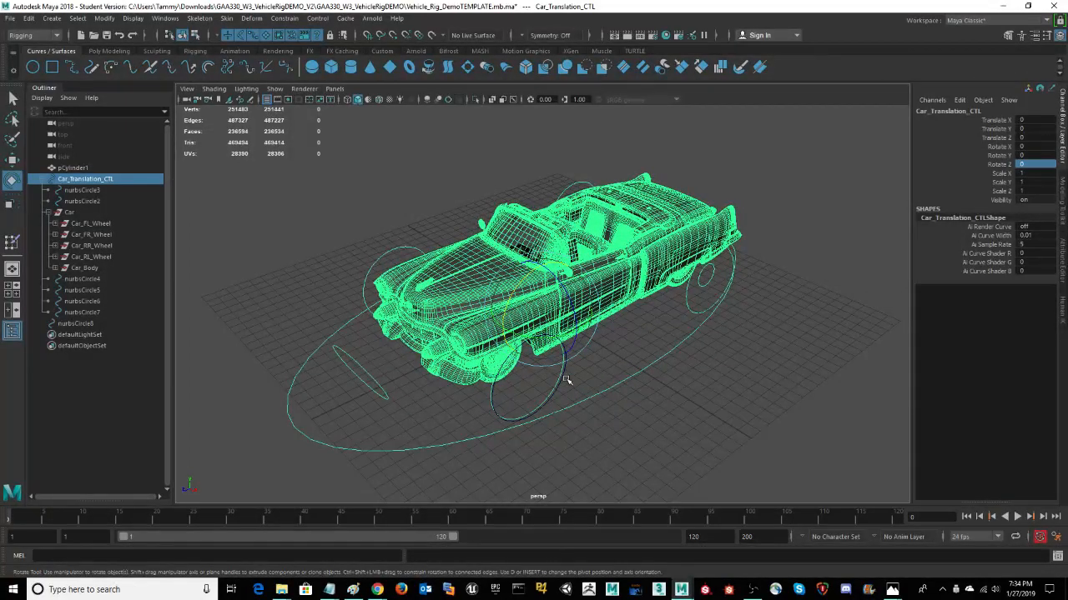
{"action": "left_click_drag", "start_coordinate": [717, 429], "coordinate": [731, 424], "text": "alt"}
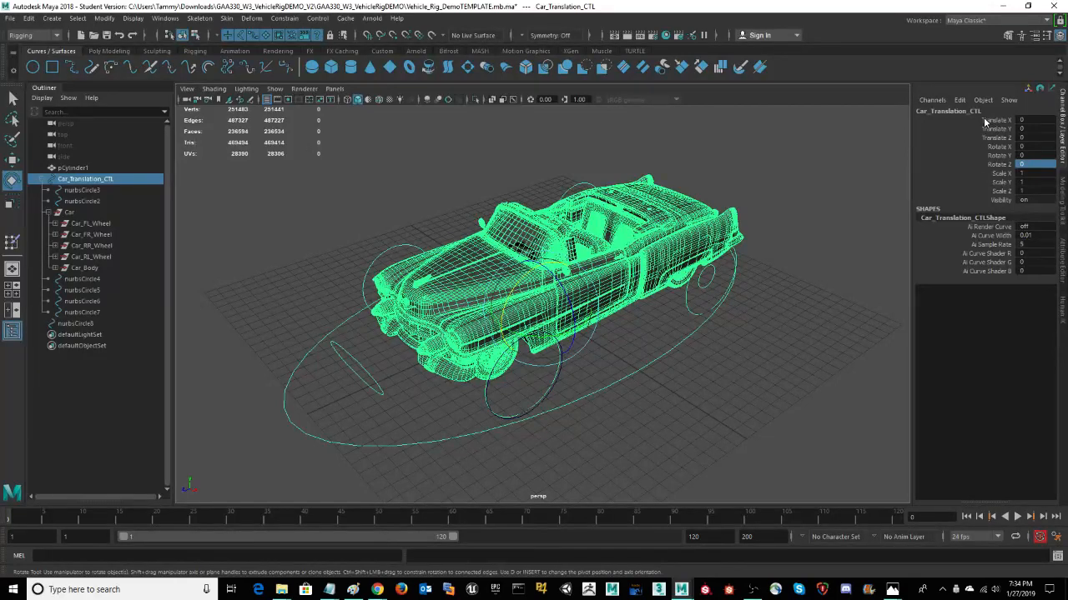
Step: Check the Car_FR_Wheel and Car_RR_Wheel groups in the hierarchy and select their parent Car group
{"action": "left_click_drag", "start_coordinate": [761, 373], "coordinate": [758, 369], "text": "alt"}
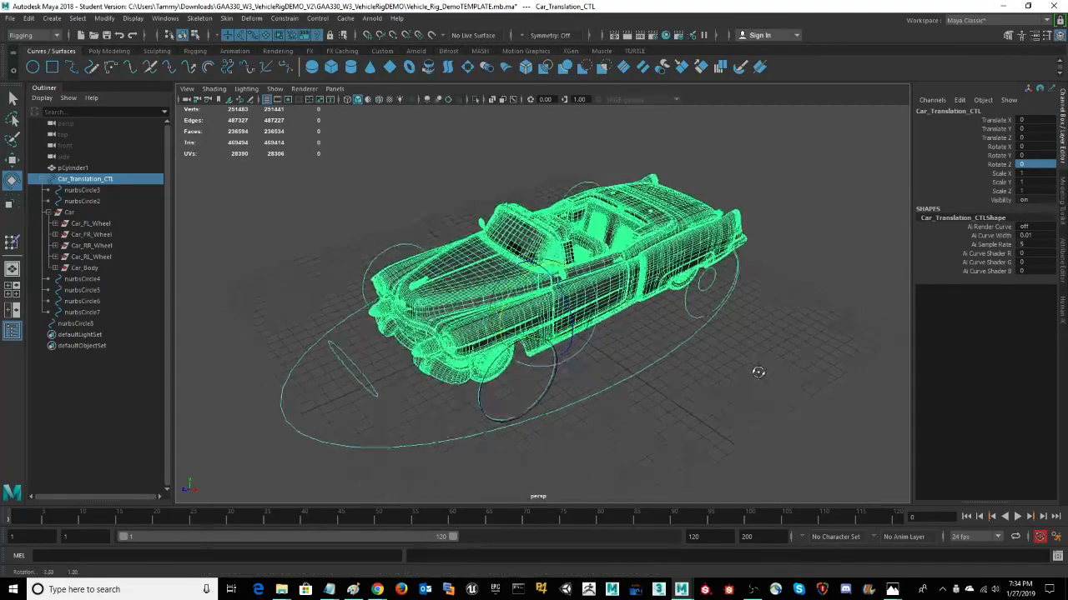
{"action": "left_click", "coordinate": [92, 234]}
{"action": "left_click", "coordinate": [90, 246]}
{"action": "left_click", "coordinate": [71, 215]}
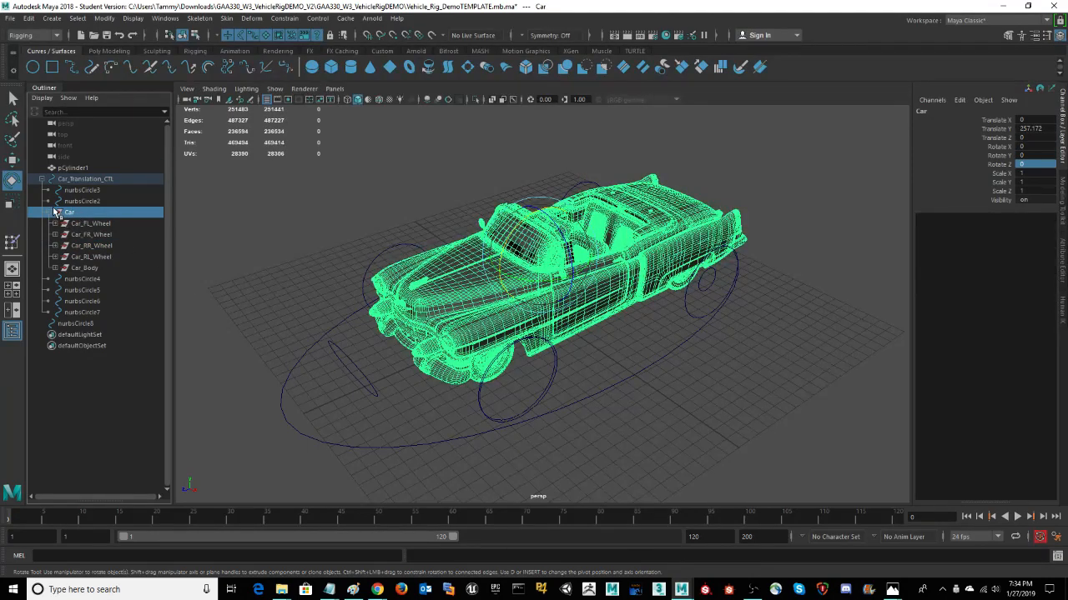
Step: Clear the selection and examine the car and its control circles against the ground grid from a low side angle
{"action": "left_click_drag", "start_coordinate": [631, 421], "coordinate": [597, 379], "text": "alt"}
{"action": "left_click_drag", "start_coordinate": [525, 372], "coordinate": [532, 331], "text": "alt"}
{"action": "left_click", "coordinate": [558, 369]}
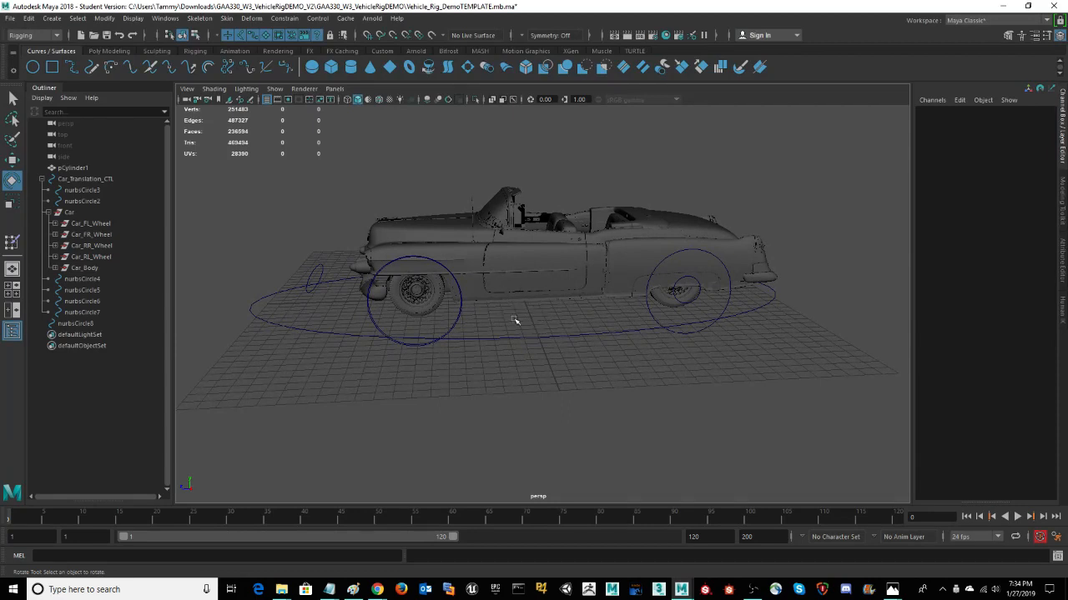
{"action": "left_click_drag", "start_coordinate": [630, 420], "coordinate": [608, 407], "text": "alt"}
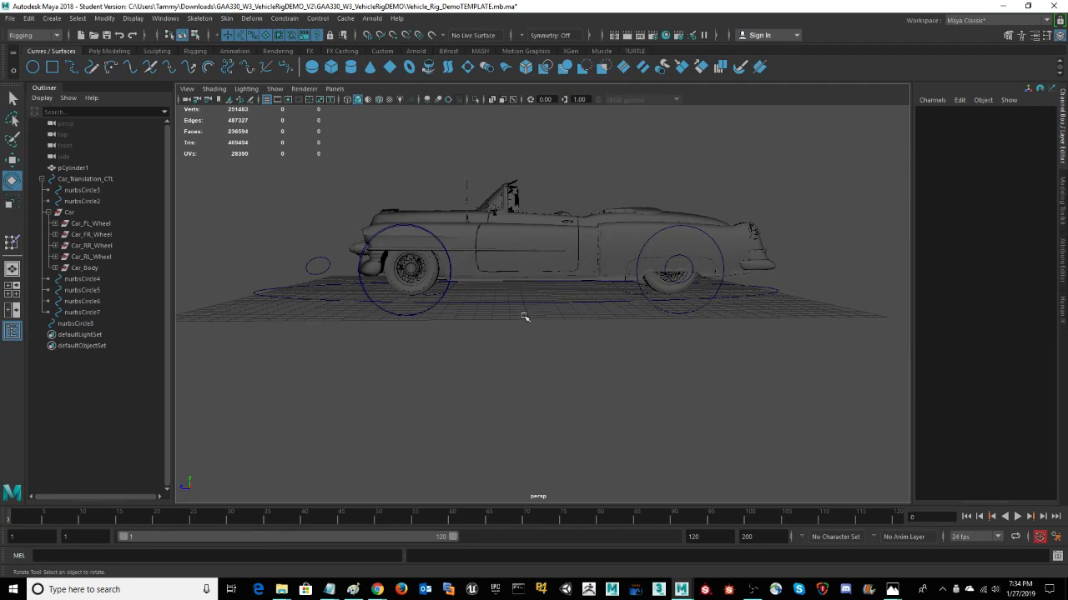
Step: Select the Car group and inspect its wheels and pivot against the grid in the orthographic side view, returning to perspective
{"action": "left_click", "coordinate": [73, 214]}
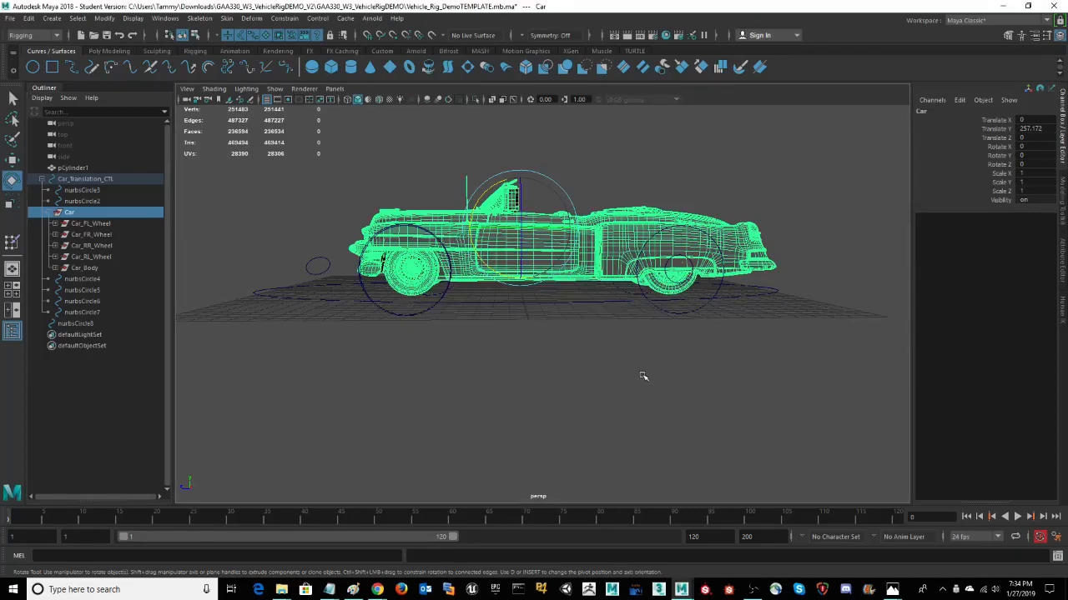
{"action": "key", "text": "space"}
{"action": "key", "text": "space"}
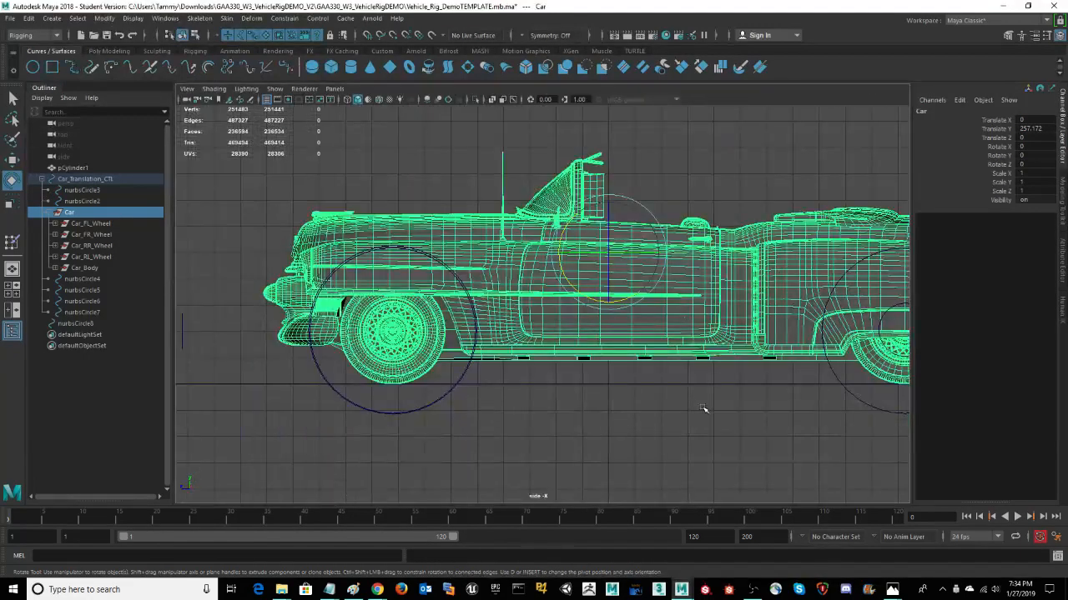
{"action": "middle_click_drag", "start_coordinate": [834, 432], "coordinate": [761, 421], "text": "alt"}
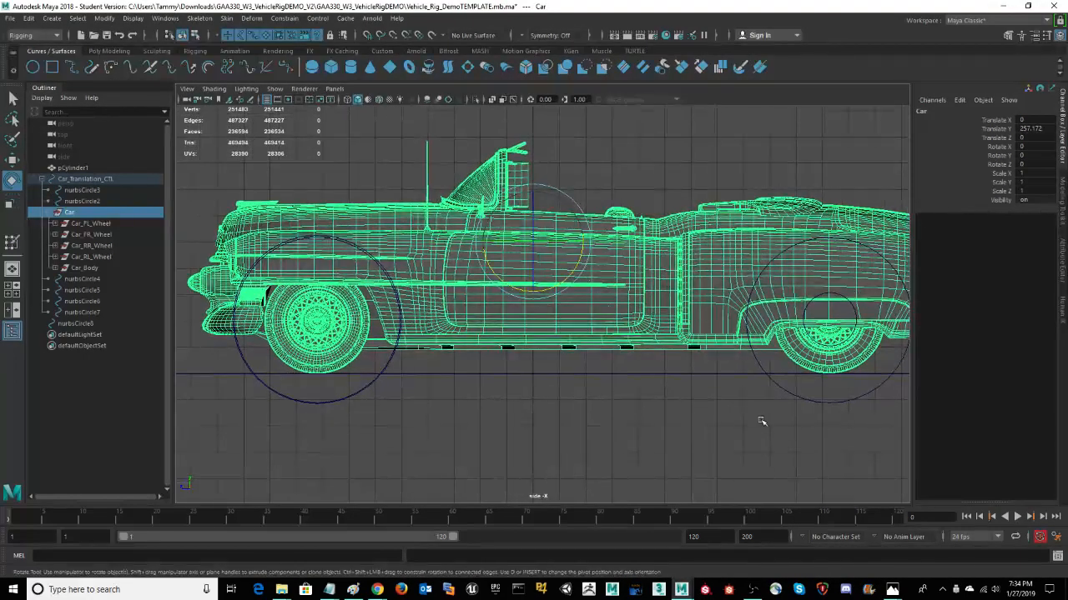
{"action": "scroll", "coordinate": [589, 399], "scroll_direction": "up", "scroll_amount": 2}
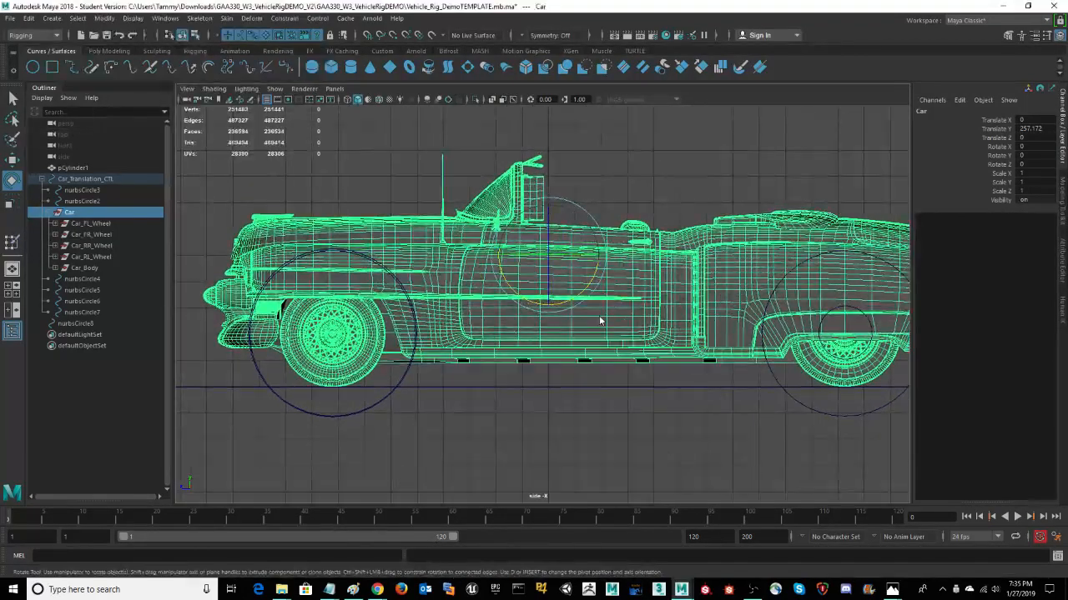
{"action": "key", "text": "space"}
{"action": "key", "text": "space"}
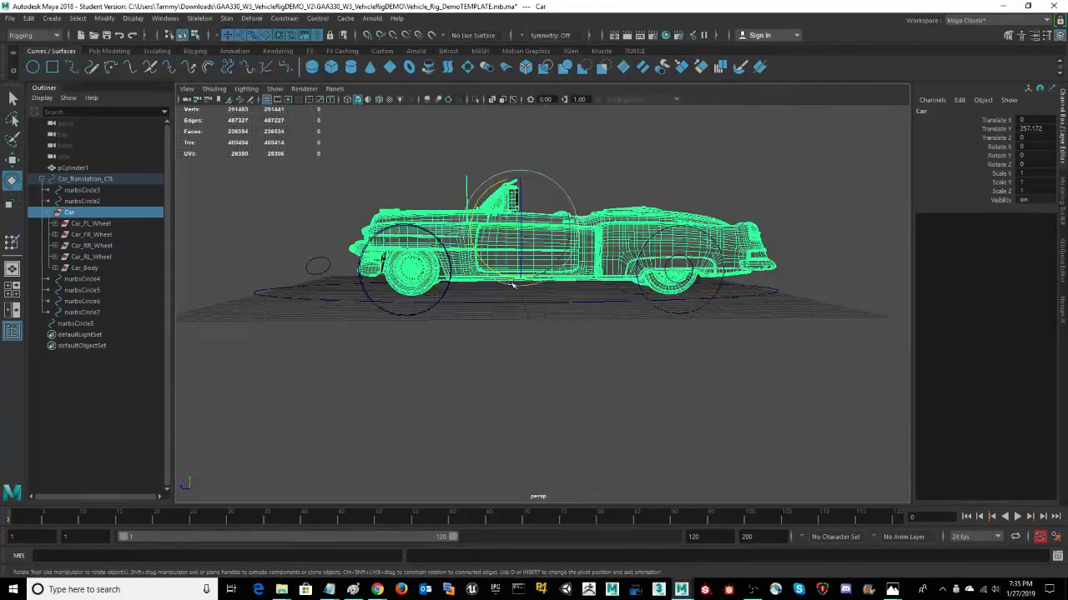
Step: Select the nurbsCircle8 control around the near front wheel for rotation in the perspective view
{"action": "left_click_drag", "start_coordinate": [493, 356], "coordinate": [706, 412], "text": "alt"}
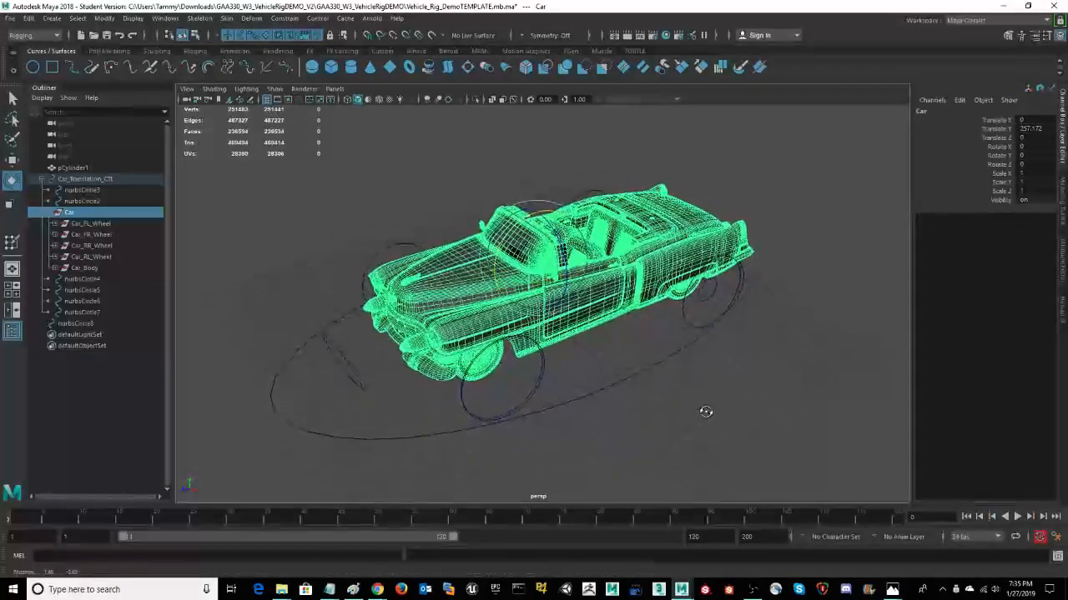
{"action": "key", "text": "e"}
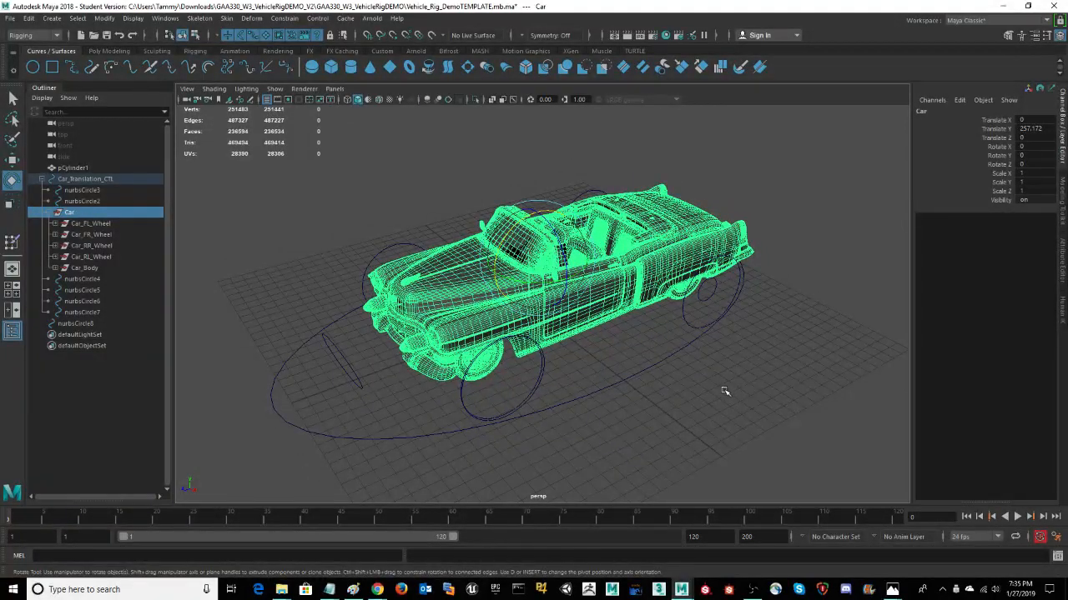
{"action": "left_click", "coordinate": [545, 384]}
{"action": "left_click_drag", "start_coordinate": [634, 401], "coordinate": [662, 393], "text": "alt"}
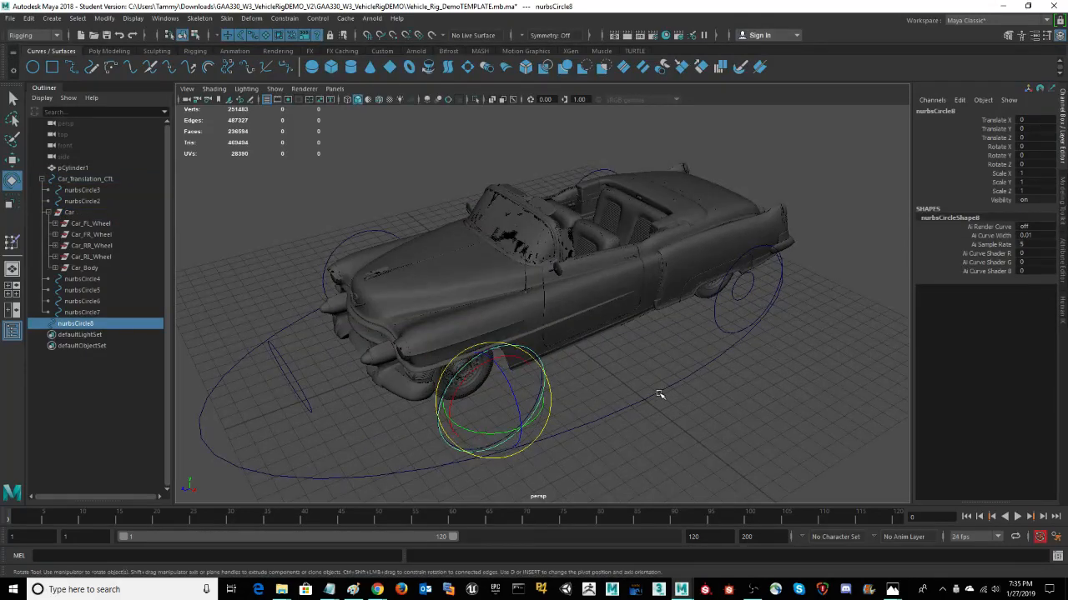